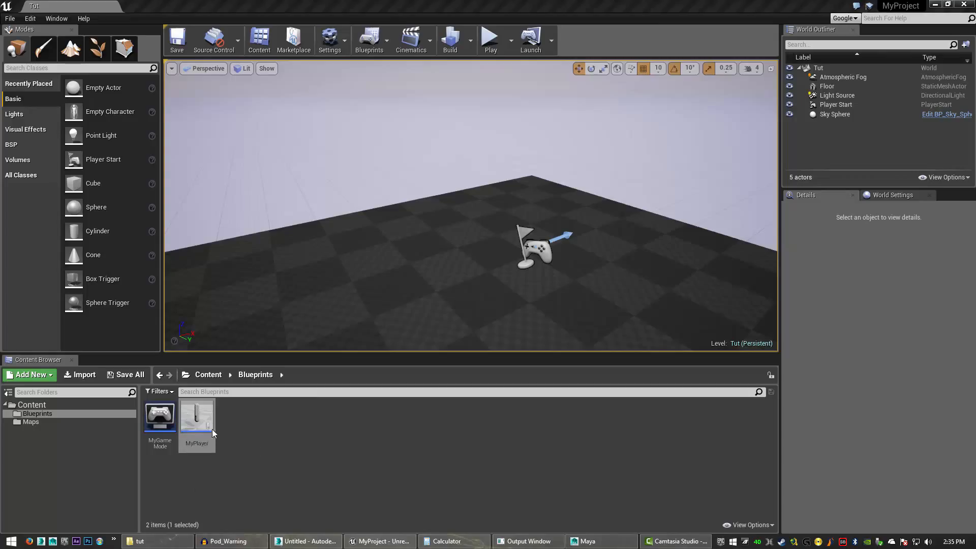
# Step: Open the MyPlayer blueprint's viewport and examine the capsule component's half height and radius and the inherited Mesh component
pyautogui.doubleClick(195, 417)
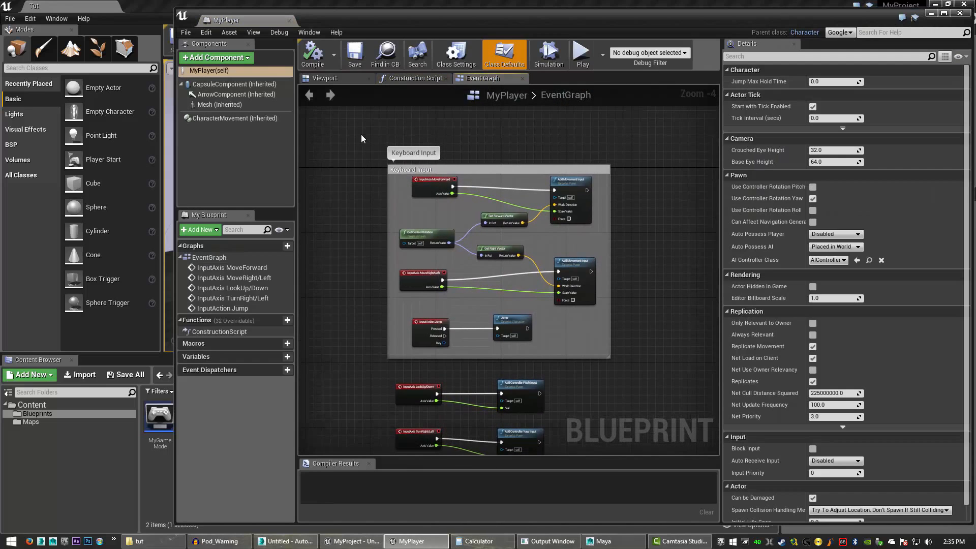
pyautogui.click(321, 79)
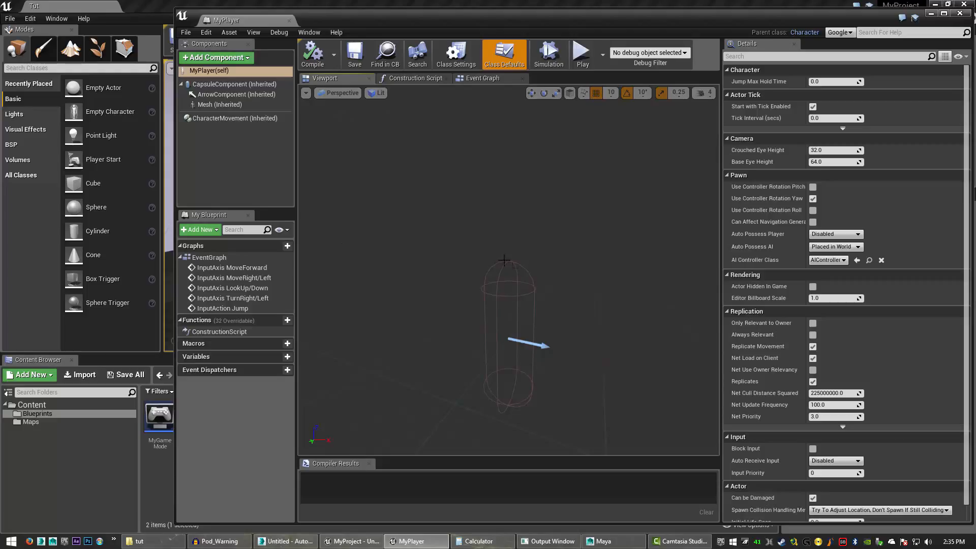
pyautogui.click(511, 303)
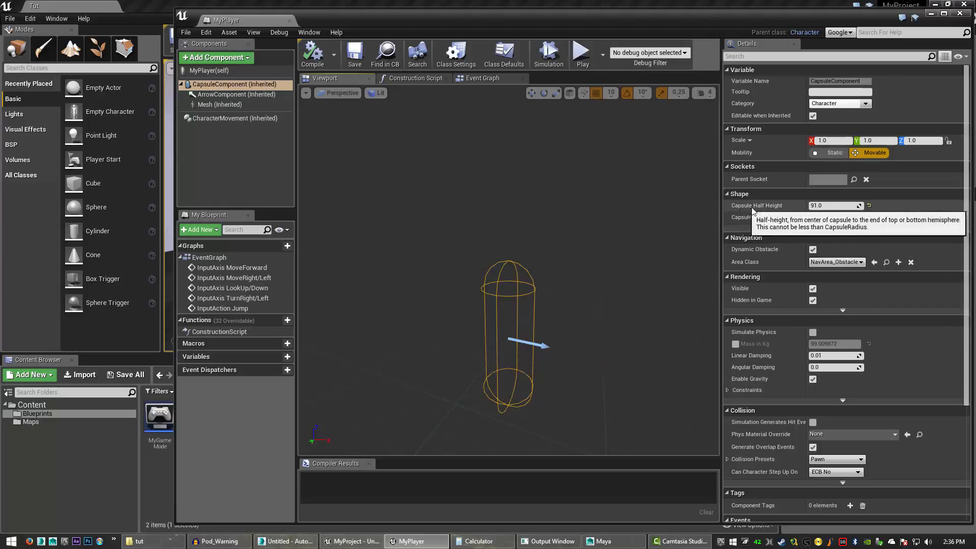
pyautogui.click(823, 206)
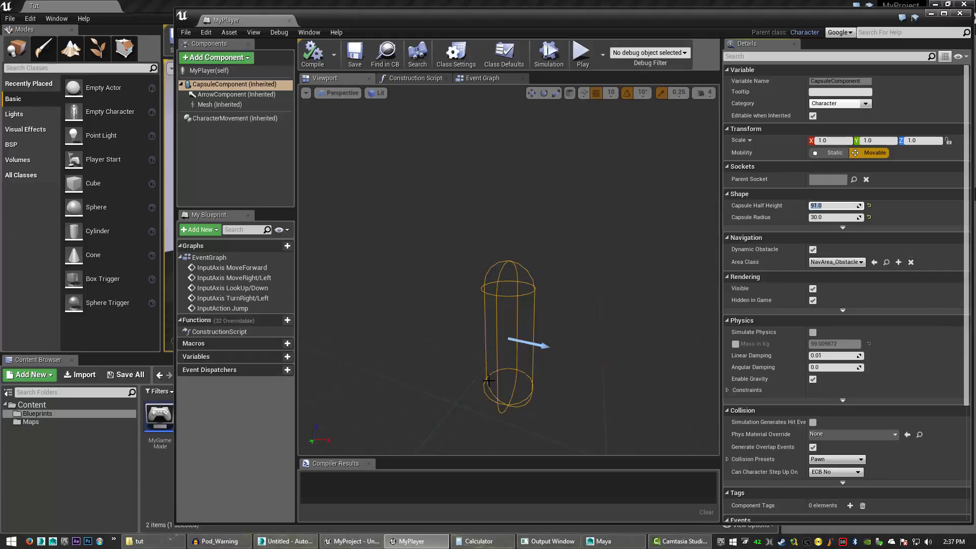
pyautogui.click(213, 104)
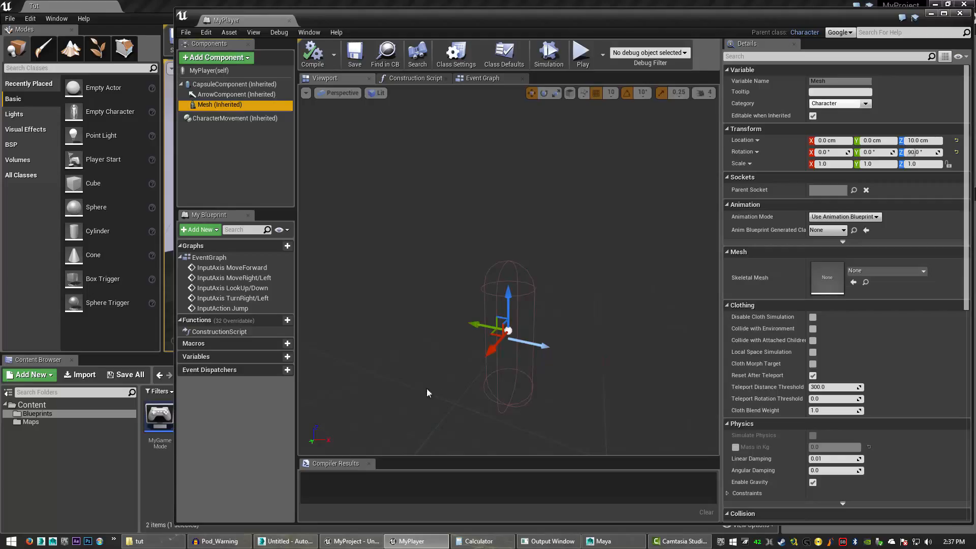
# Step: Switch to 3ds Max and set the display unit scale to metric centimeters
pyautogui.click(292, 542)
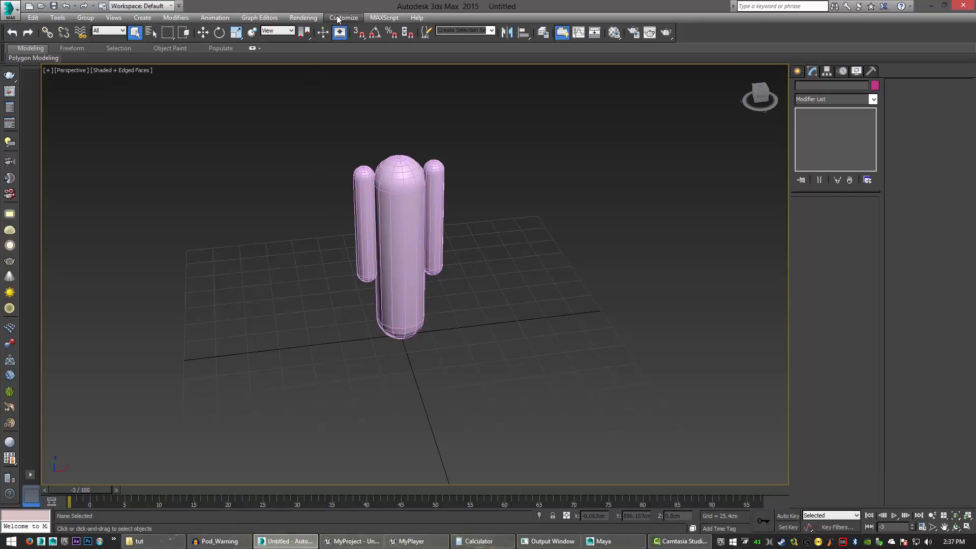
pyautogui.click(344, 18)
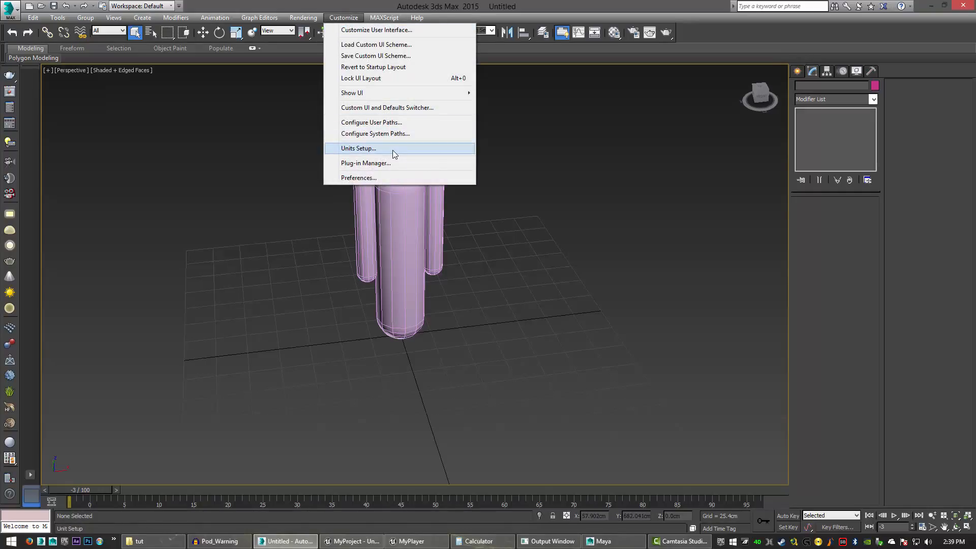
pyautogui.click(392, 149)
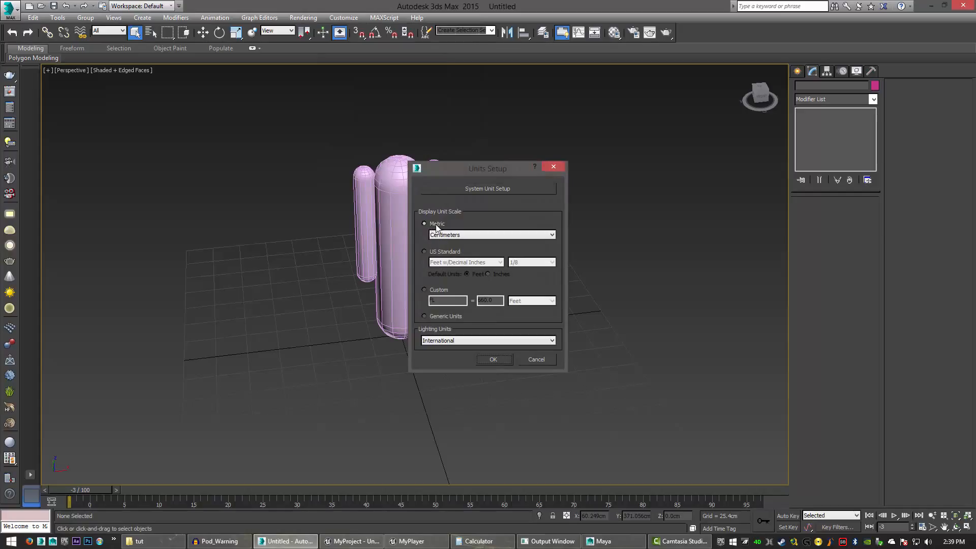
pyautogui.click(451, 235)
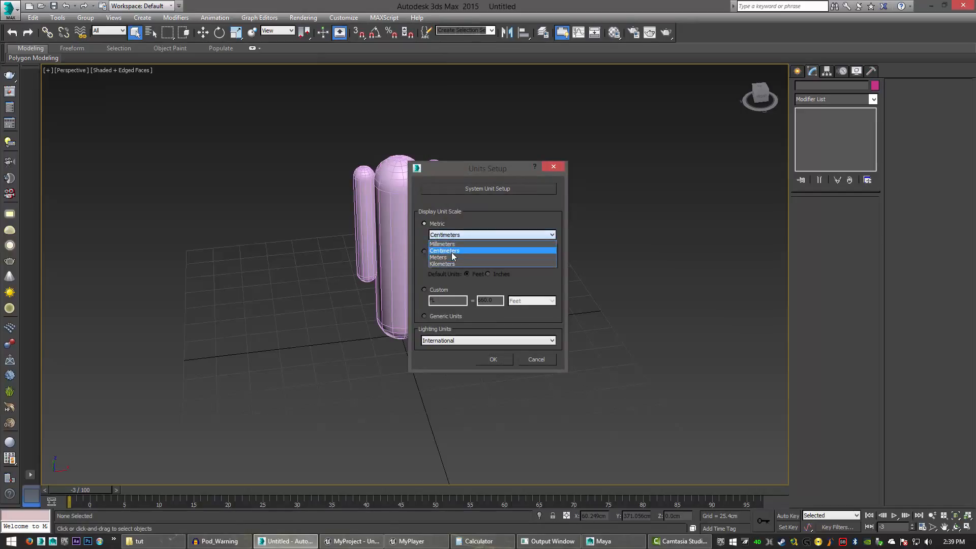
pyautogui.click(453, 248)
pyautogui.click(502, 359)
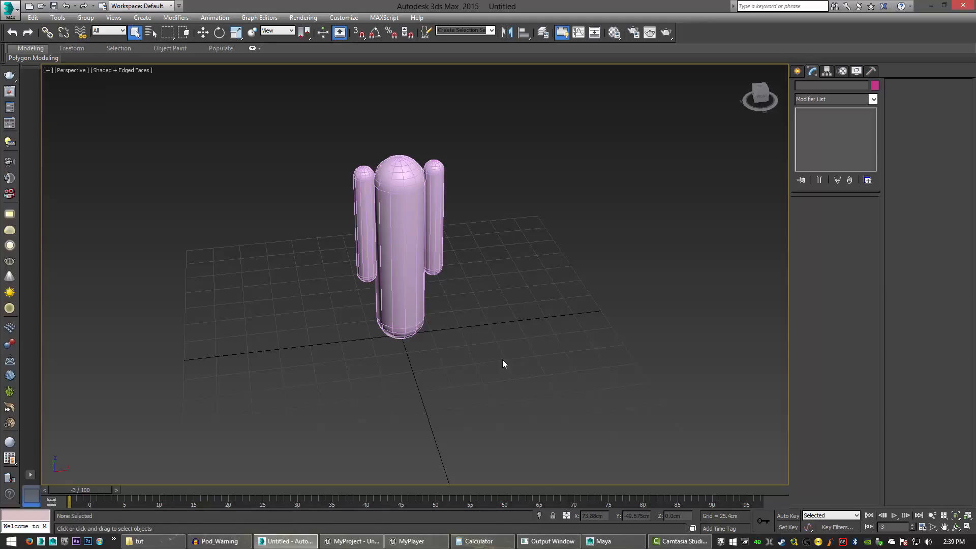
# Step: Inspect the capsule character from several angles, checking the body and each of the two arm capsules as separate objects
pyautogui.keyDown('alt'); pyautogui.moveTo(421, 350); pyautogui.dragTo(401, 292, button='middle'); pyautogui.keyUp('alt')
pyautogui.click(400, 292)
pyautogui.moveTo(432, 366)
pyautogui.keyDown('alt'); pyautogui.mouseDown(button='middle')
pyautogui.moveTo(438, 325)
pyautogui.moveTo(430, 366)
pyautogui.mouseUp(button='middle'); pyautogui.keyUp('alt')
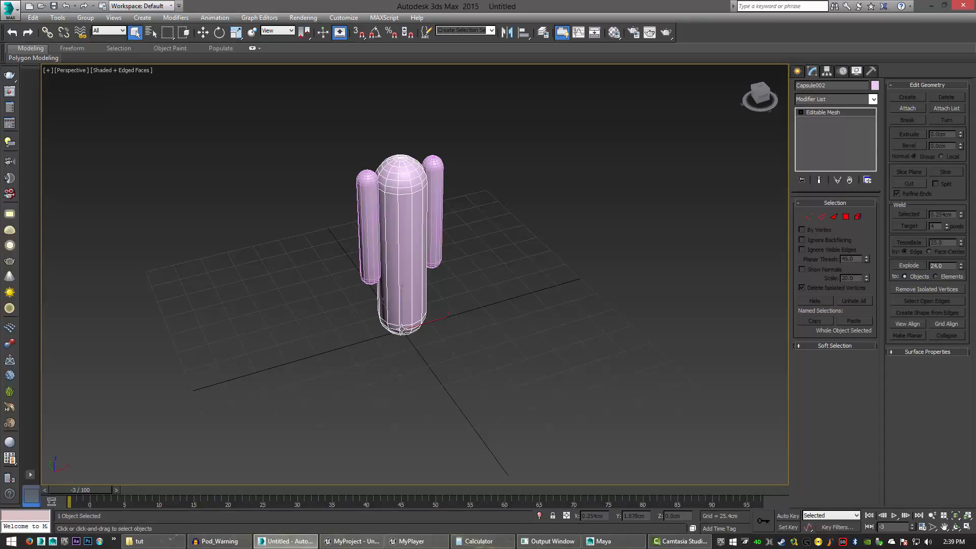
pyautogui.keyDown('alt'); pyautogui.moveTo(401, 330); pyautogui.dragTo(424, 117, button='middle'); pyautogui.keyUp('alt')
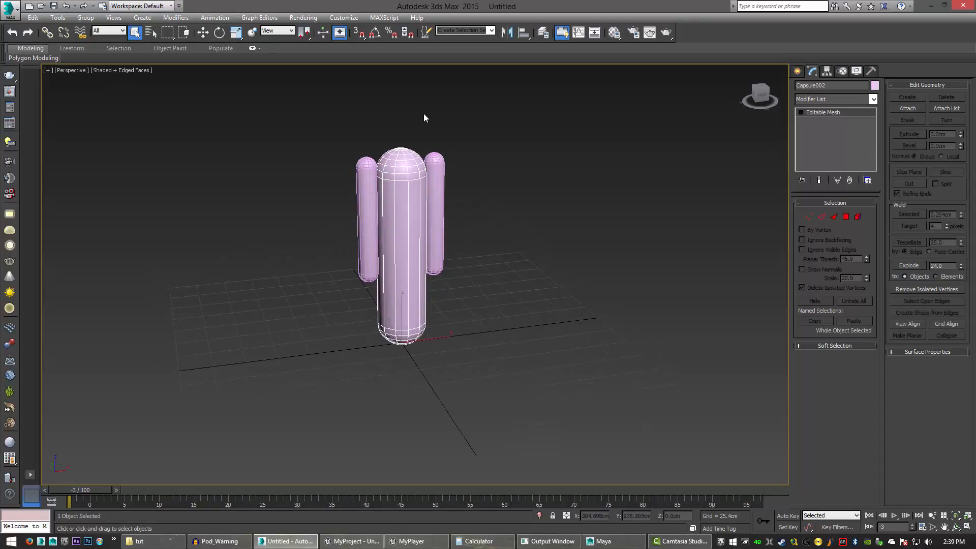
pyautogui.moveTo(407, 220); pyautogui.dragTo(408, 254, button='middle')
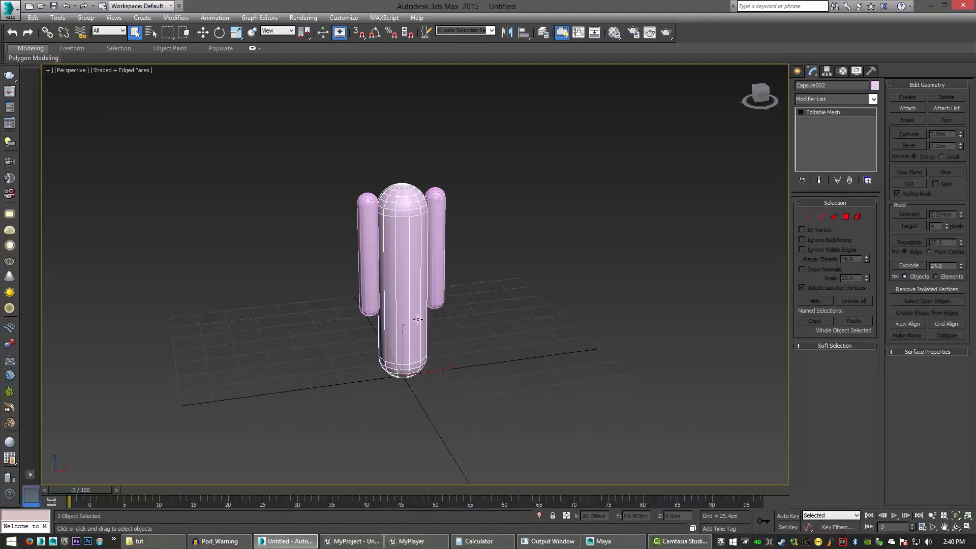
pyautogui.click(380, 246)
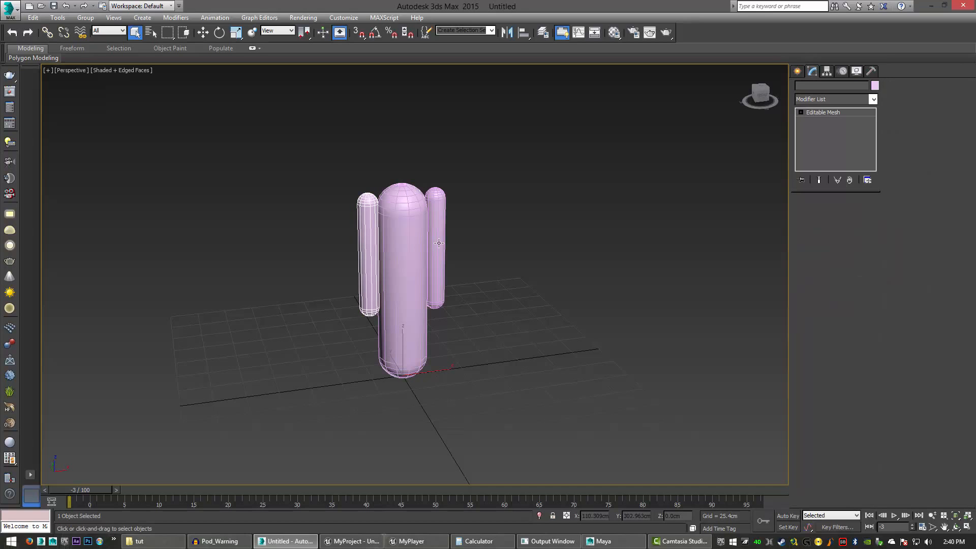
pyautogui.click(368, 242)
pyautogui.click(433, 262)
pyautogui.click(372, 254)
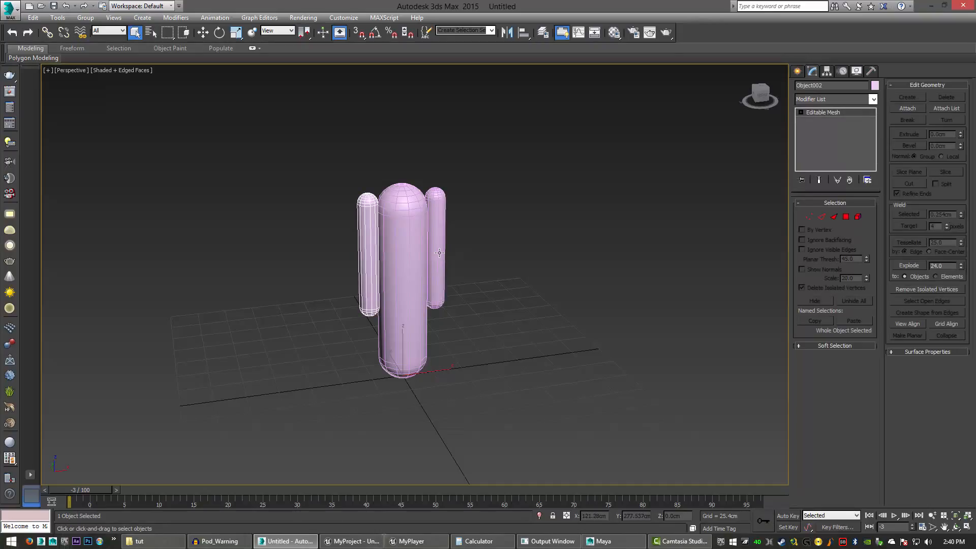
pyautogui.click(440, 253)
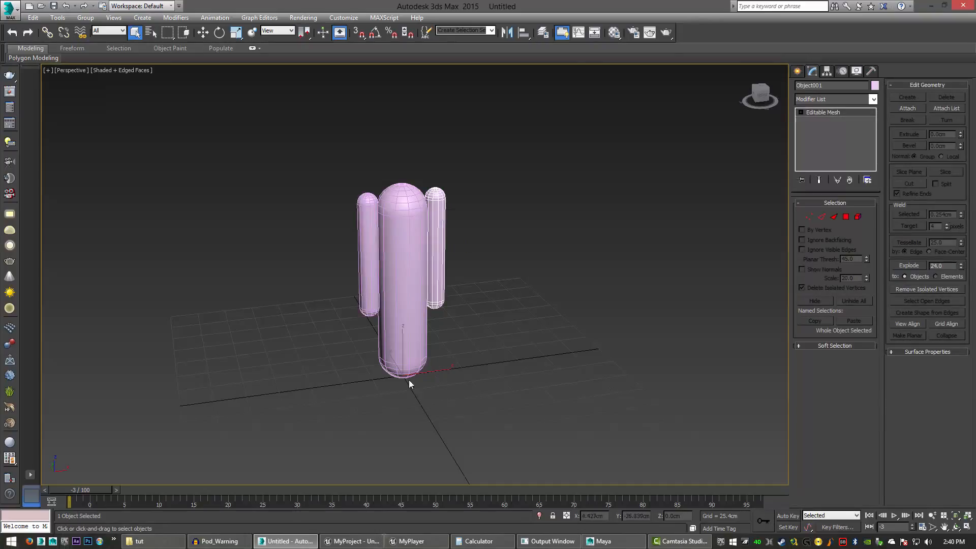
pyautogui.keyDown('alt'); pyautogui.moveTo(410, 381); pyautogui.dragTo(399, 398, button='middle'); pyautogui.keyUp('alt')
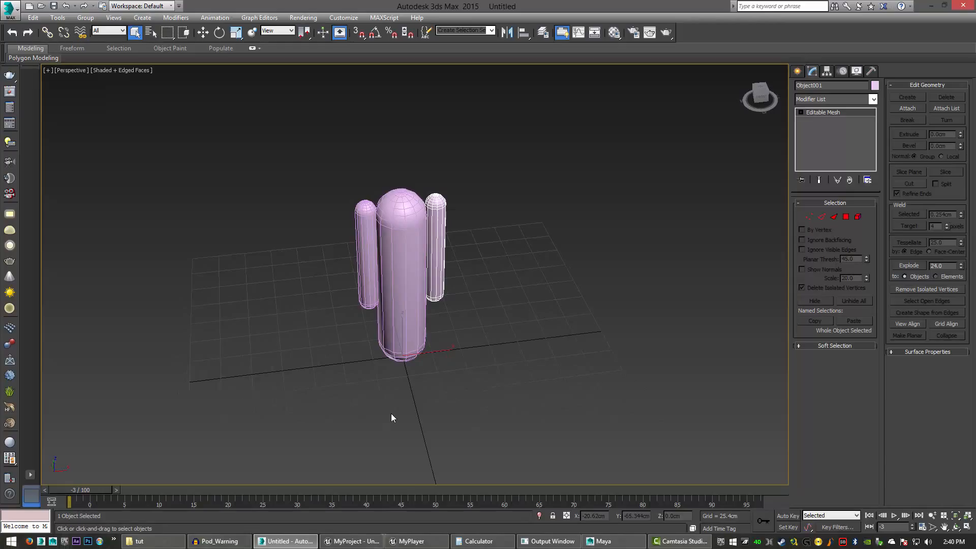
pyautogui.keyDown('alt'); pyautogui.moveTo(391, 413); pyautogui.dragTo(405, 385, button='middle'); pyautogui.keyUp('alt')
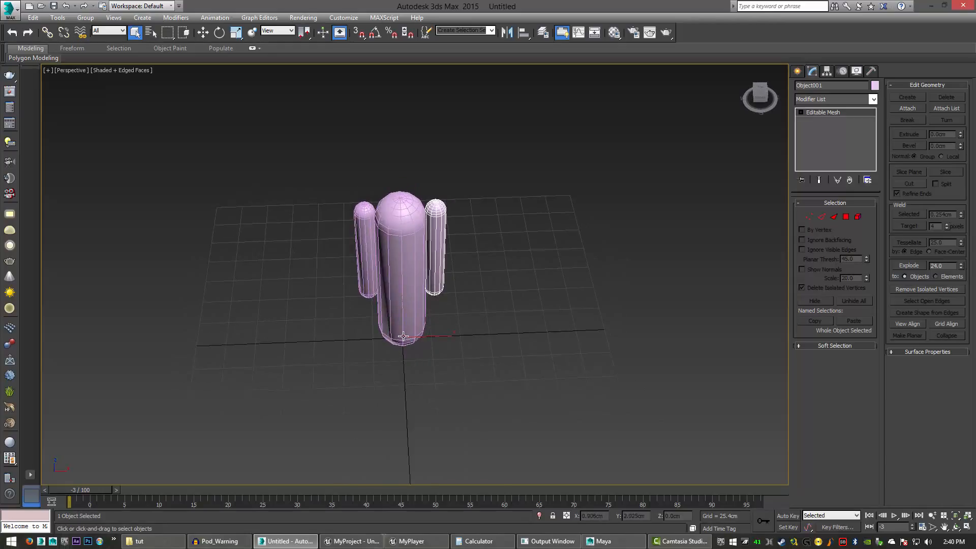
pyautogui.keyDown('alt'); pyautogui.moveTo(407, 350); pyautogui.dragTo(444, 338, button='middle'); pyautogui.keyUp('alt')
# Step: Attach both arm capsules to the large body capsule so the character is a single mesh
pyautogui.click(396, 293)
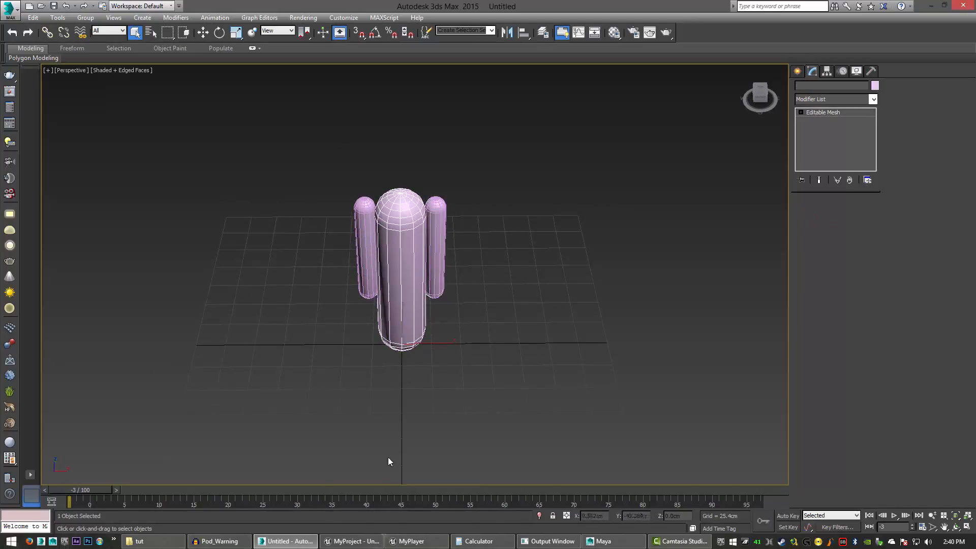
pyautogui.keyDown('alt'); pyautogui.moveTo(386, 394); pyautogui.dragTo(384, 391, button='middle'); pyautogui.keyUp('alt')
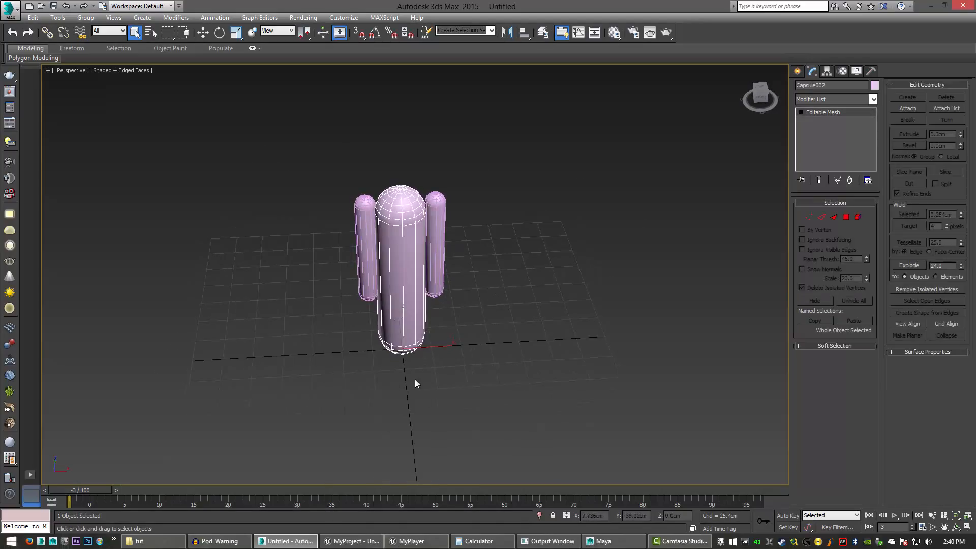
pyautogui.click(907, 109)
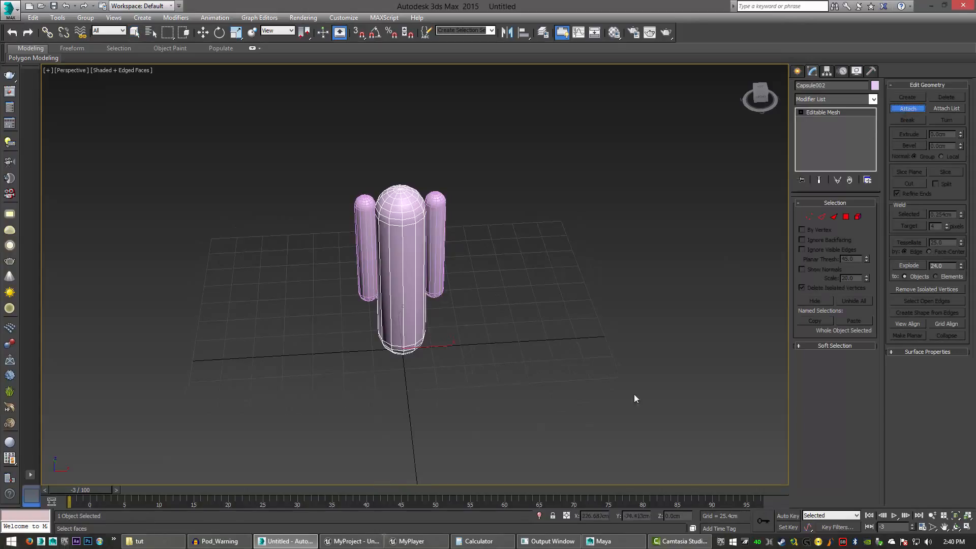
pyautogui.click(438, 244)
pyautogui.click(362, 244)
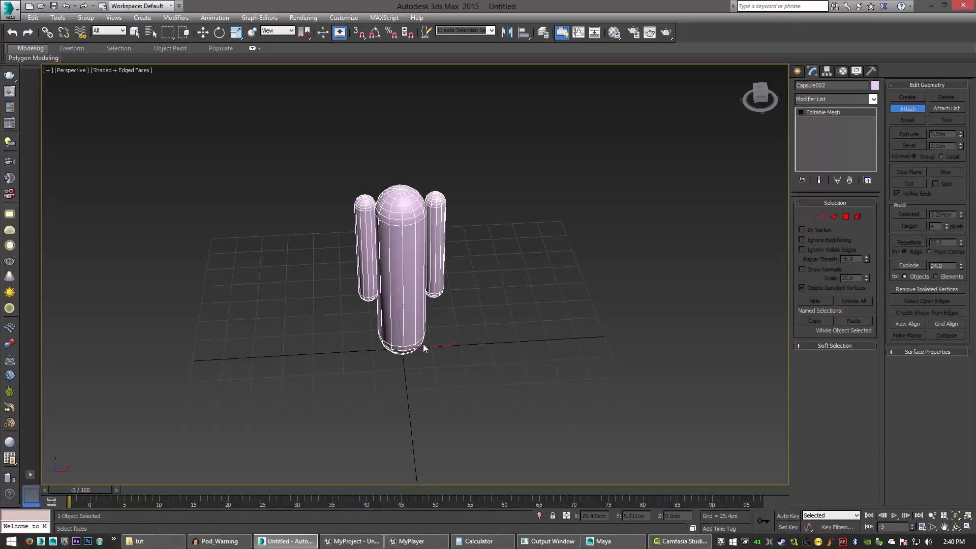
# Step: Rotate the combined character mesh to 90 degrees about the Z axis
pyautogui.press('w')
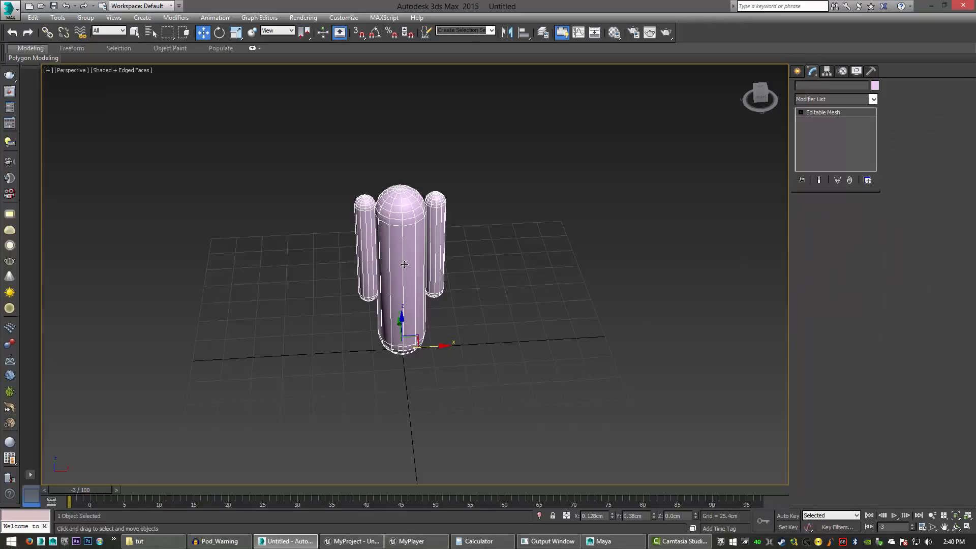
pyautogui.keyDown('alt'); pyautogui.moveTo(465, 428); pyautogui.dragTo(442, 406, button='middle'); pyautogui.keyUp('alt')
pyautogui.press('e')
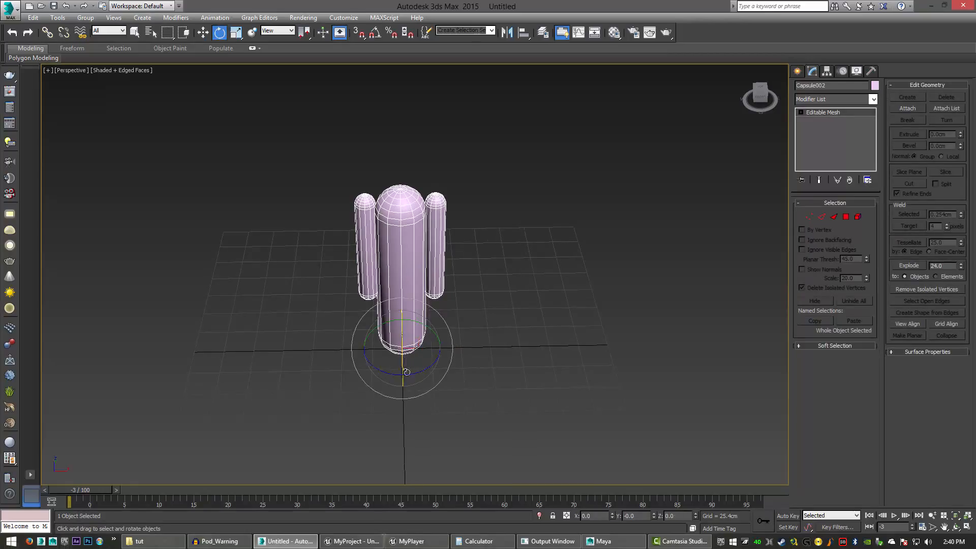
pyautogui.moveTo(407, 372); pyautogui.dragTo(429, 370)
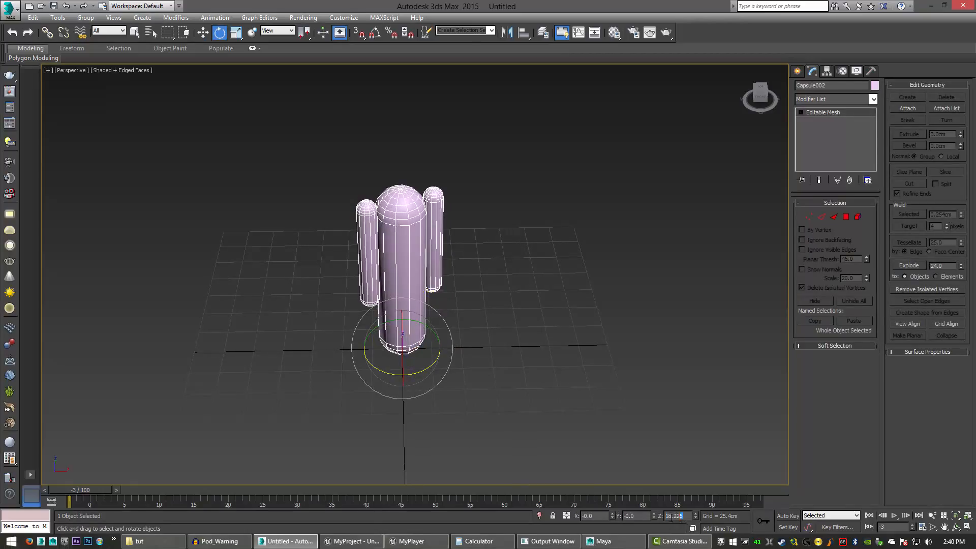
pyautogui.doubleClick(672, 516)
pyautogui.write('90')
pyautogui.press('Return')
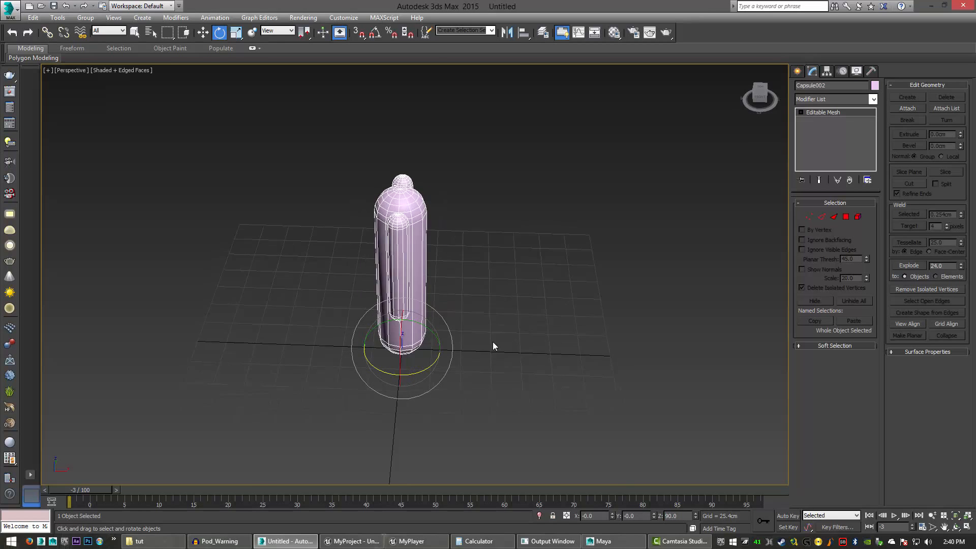
pyautogui.keyDown('alt'); pyautogui.moveTo(492, 342); pyautogui.dragTo(395, 326, button='middle'); pyautogui.keyUp('alt')
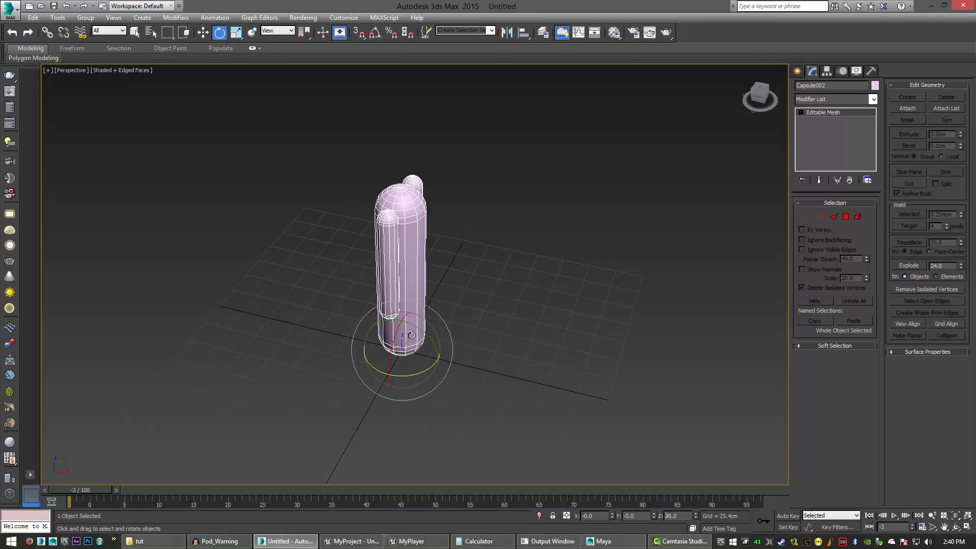
pyautogui.moveTo(456, 371)
pyautogui.keyDown('alt'); pyautogui.mouseDown(button='middle')
pyautogui.moveTo(505, 366)
pyautogui.moveTo(450, 373)
pyautogui.mouseUp(button='middle'); pyautogui.keyUp('alt')
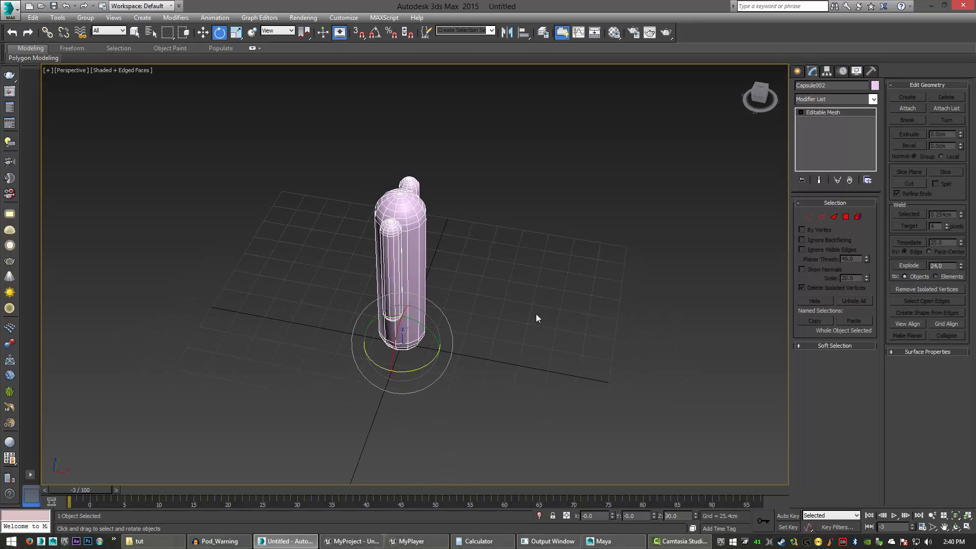
# Step: Export only the selected character mesh as FBX to the tut folder, overwriting Tut_Player.FBX
pyautogui.click(532, 349)
pyautogui.click(397, 285)
pyautogui.click(10, 8)
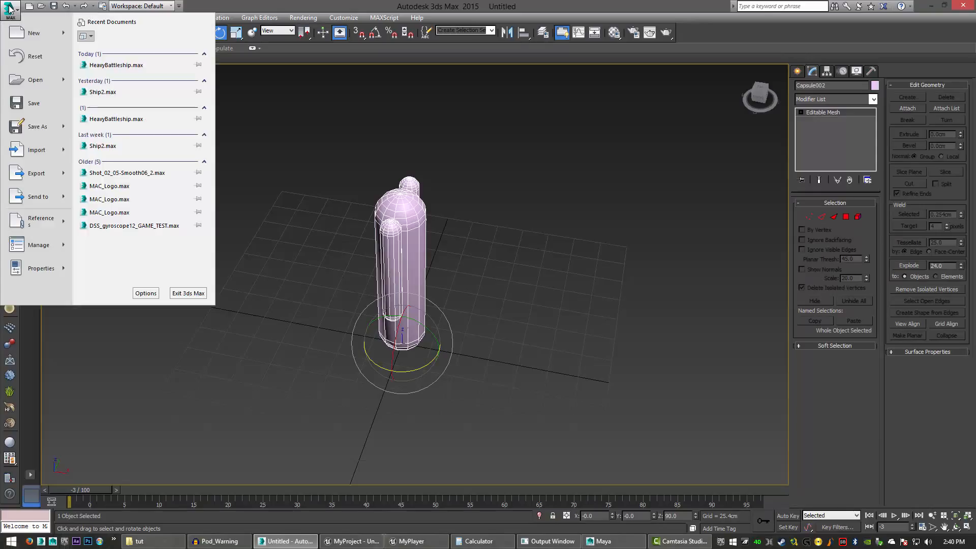
pyautogui.moveTo(49, 183)
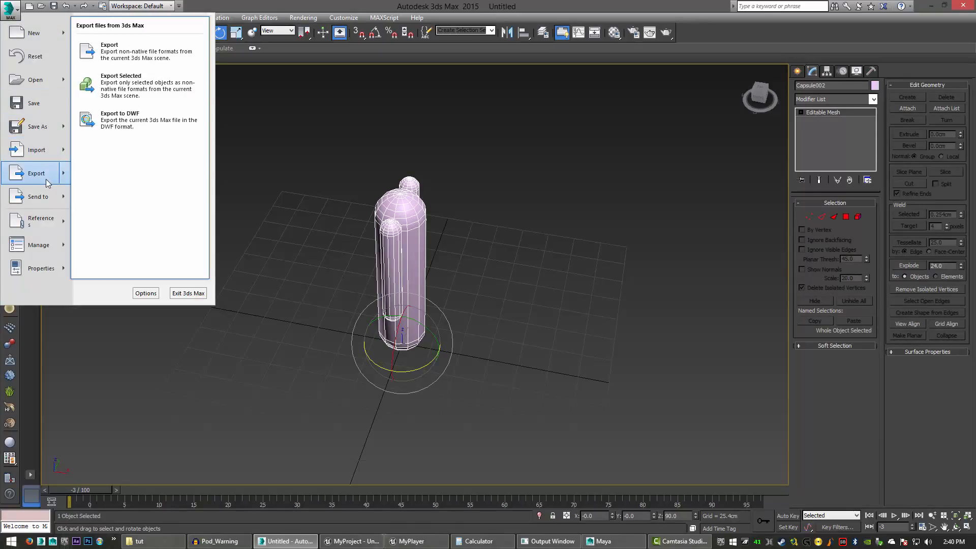
pyautogui.click(142, 85)
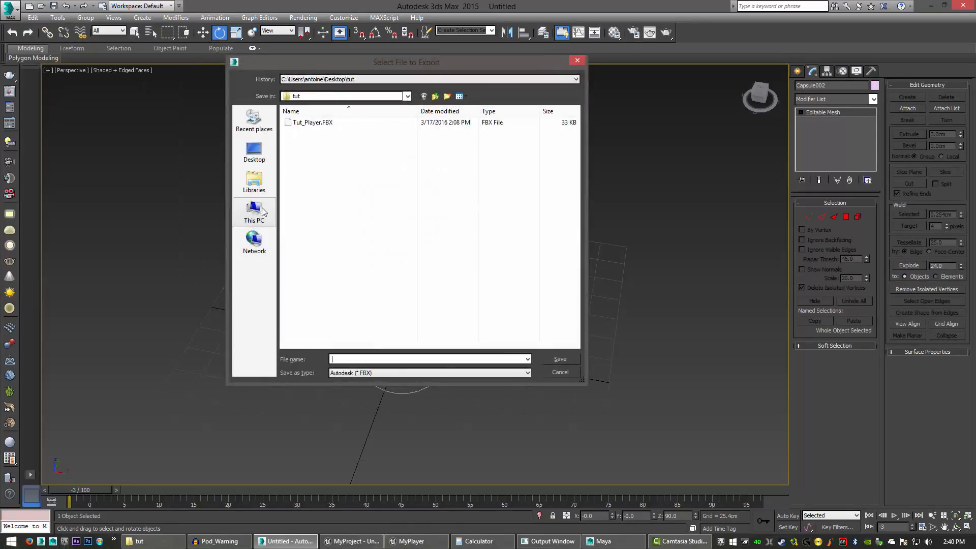
pyautogui.click(311, 123)
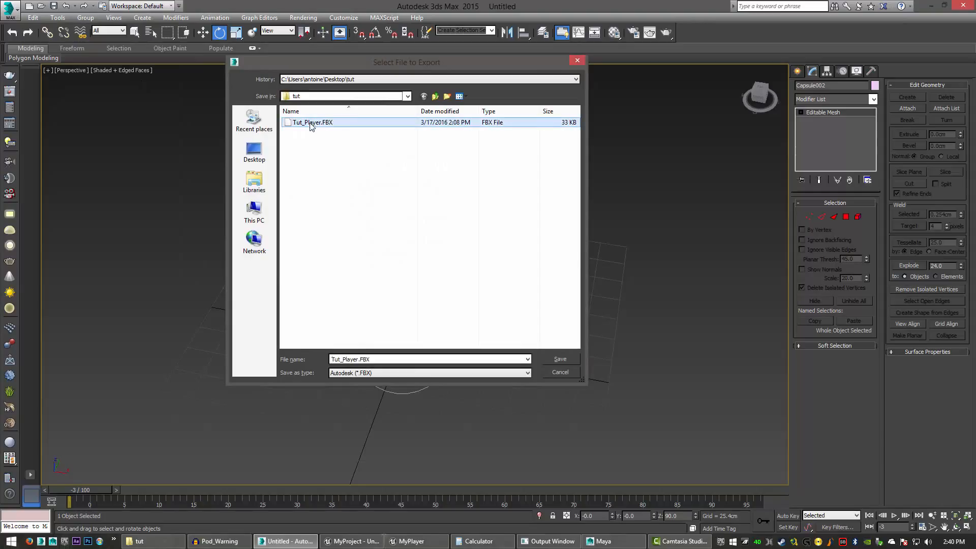
pyautogui.click(557, 359)
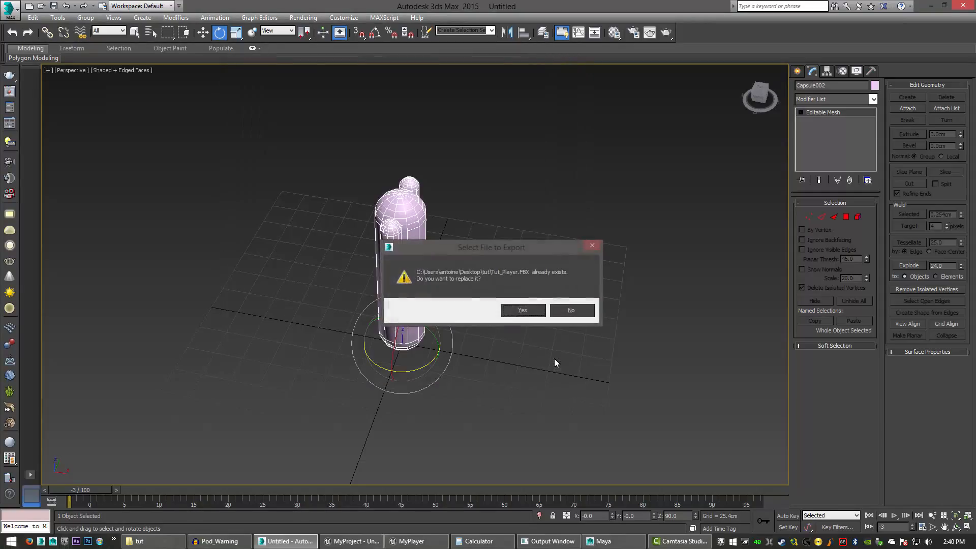
pyautogui.click(519, 311)
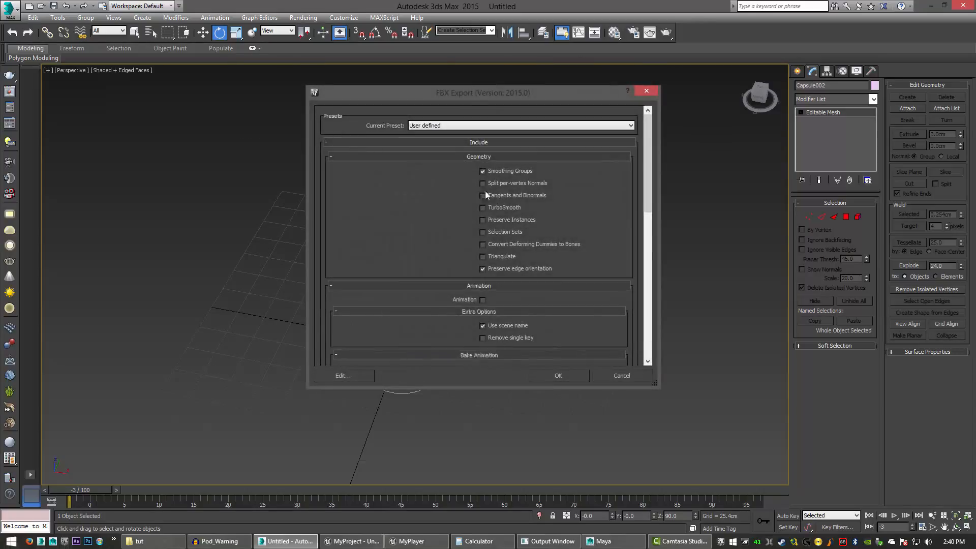
# Step: Check the FBX export options down to the units, keep scene units converted to Centimeters, and complete the export
pyautogui.moveTo(469, 93); pyautogui.dragTo(399, 87)
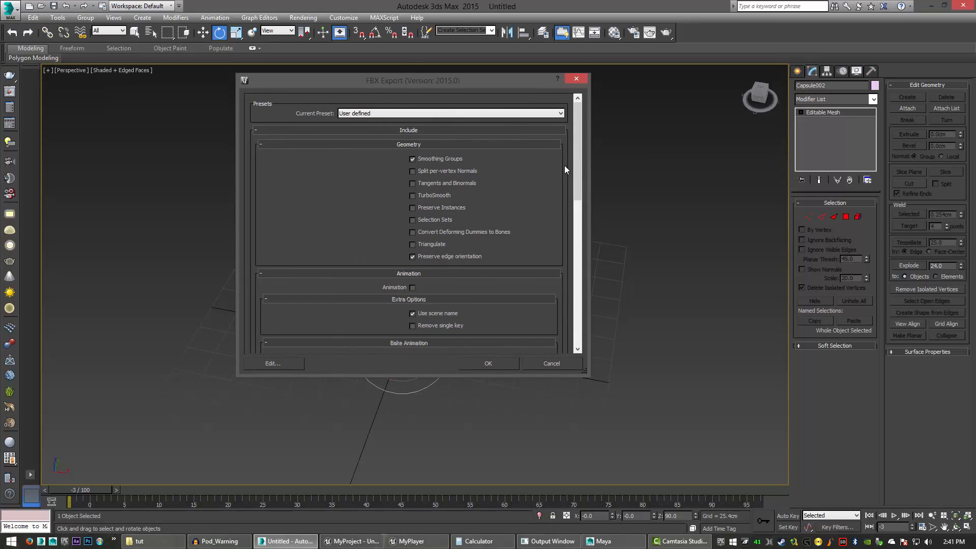
pyautogui.scroll(-3, 577, 167)
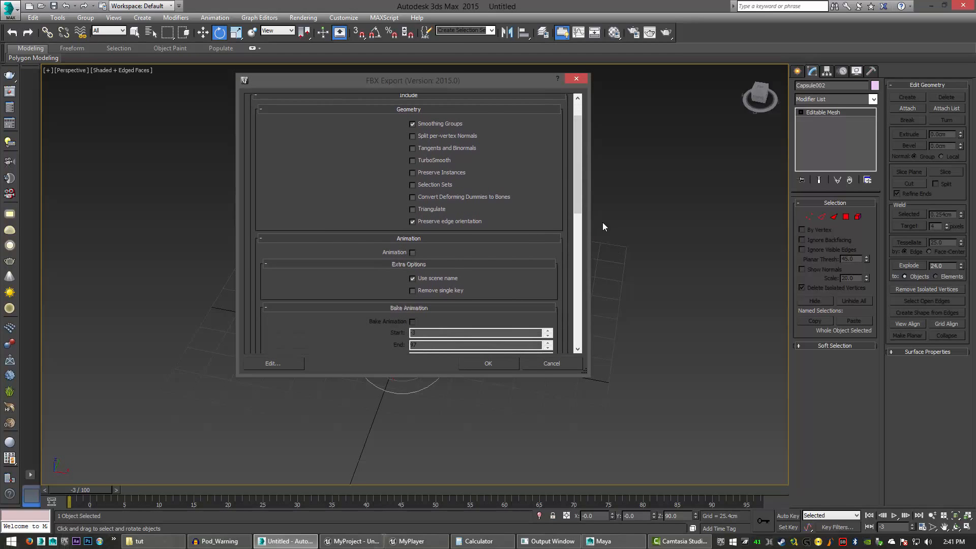
pyautogui.moveTo(578, 203); pyautogui.dragTo(565, 334)
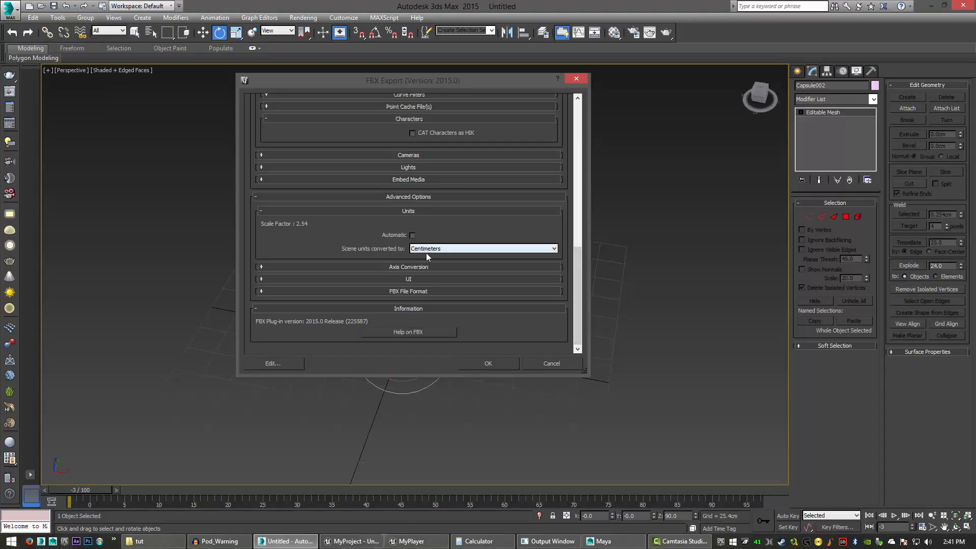
pyautogui.click(487, 363)
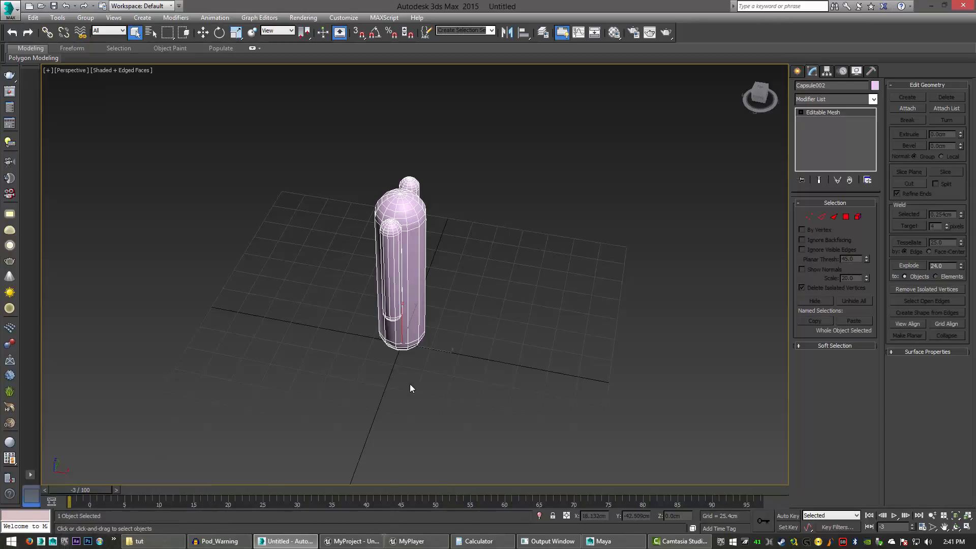
# Step: Switch to Maya and examine the working units in the general Settings preferences, then return to 3ds Max
pyautogui.click(615, 542)
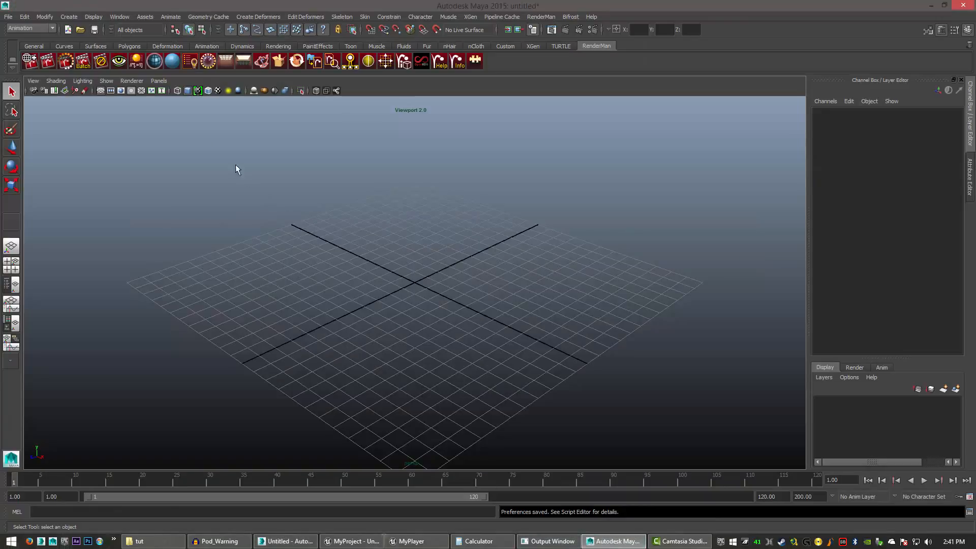
pyautogui.click(120, 18)
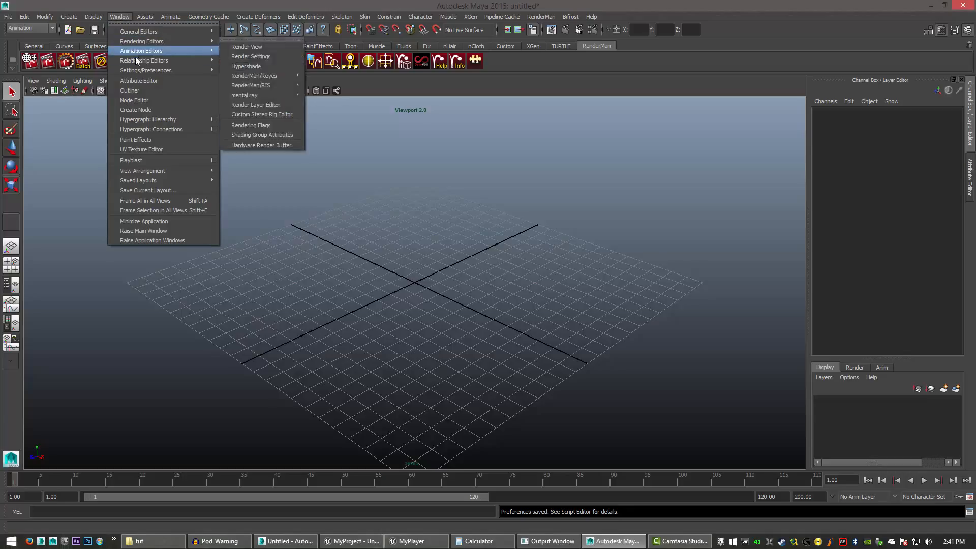
pyautogui.moveTo(144, 74)
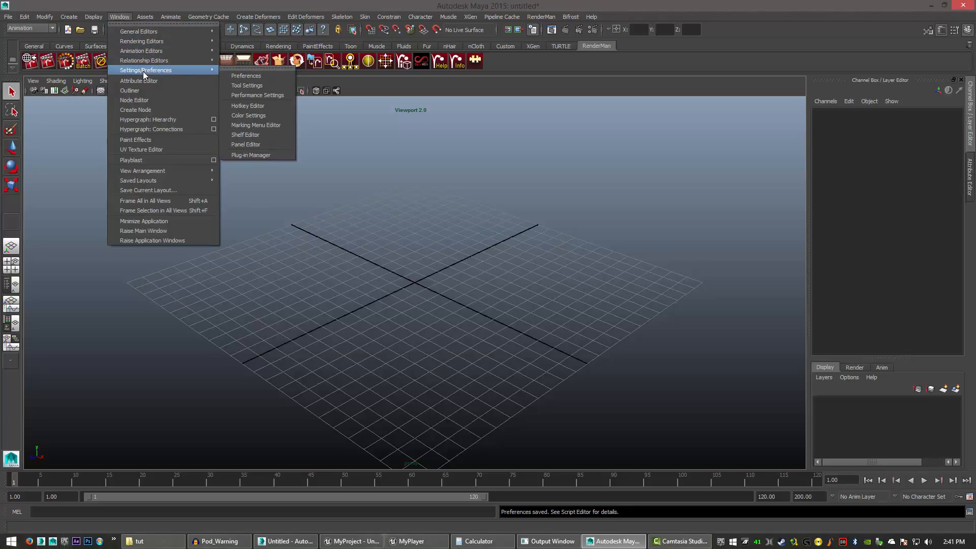
pyautogui.click(252, 77)
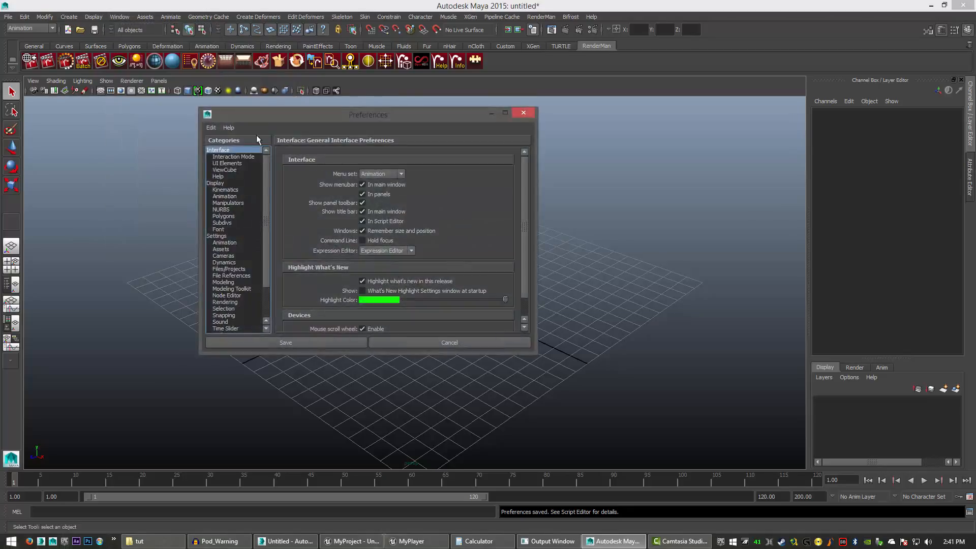
pyautogui.click(217, 236)
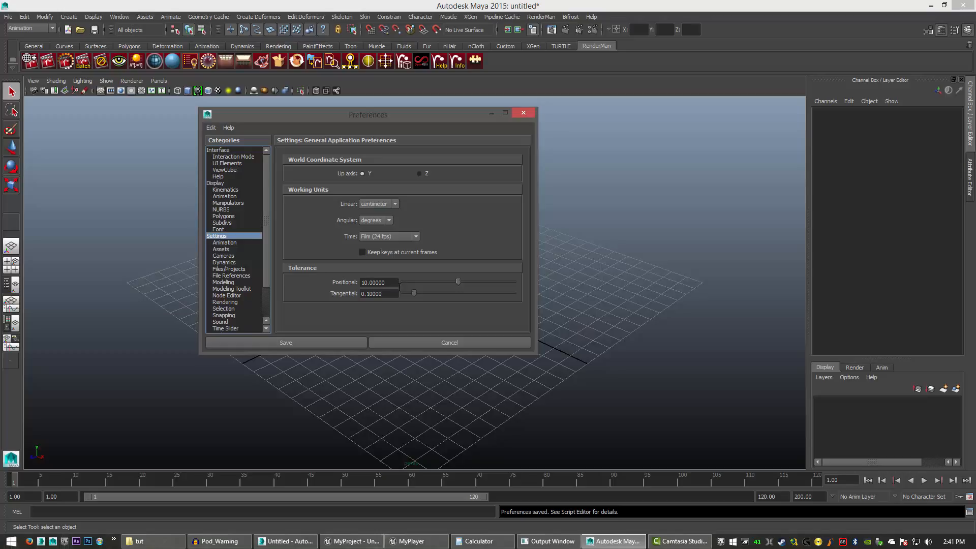
pyautogui.click(400, 343)
pyautogui.click(614, 542)
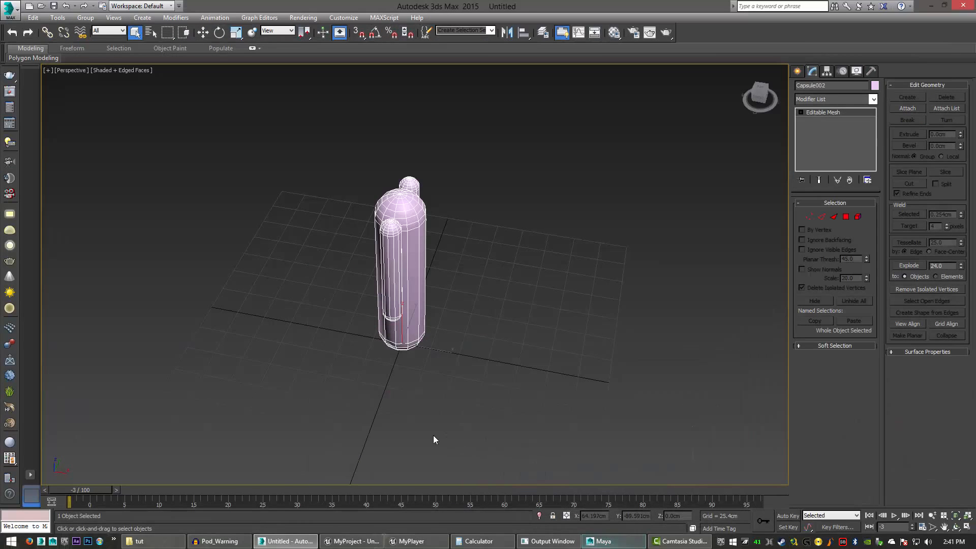
# Step: Switch to the Unreal editor, close the MyPlayer blueprint window, and locate the exported Tut_Player.FBX in the tut folder
pyautogui.click(352, 541)
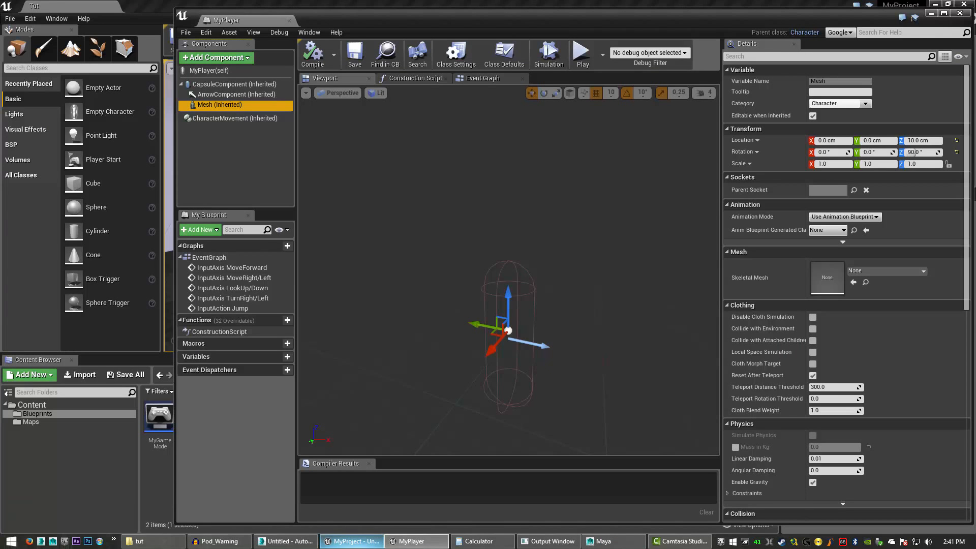
pyautogui.click(960, 17)
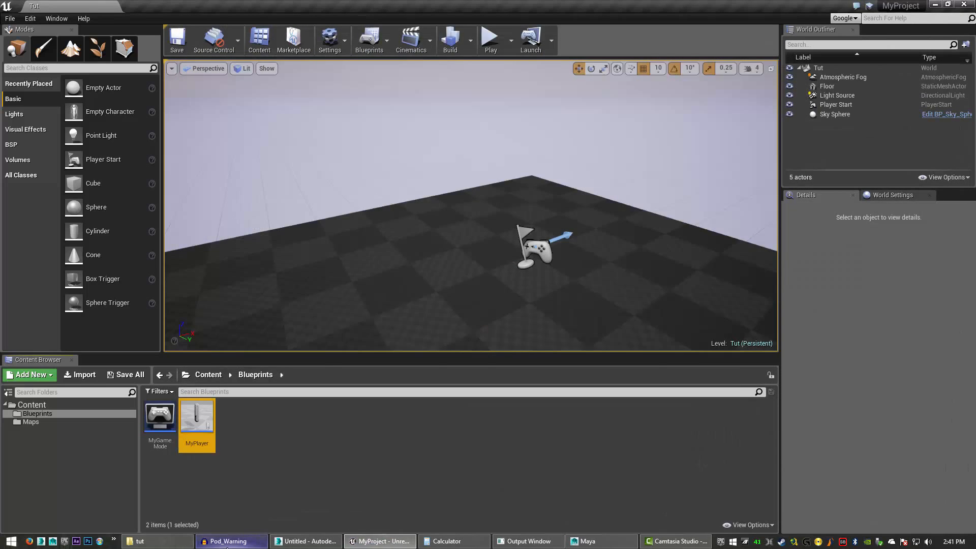
pyautogui.click(153, 541)
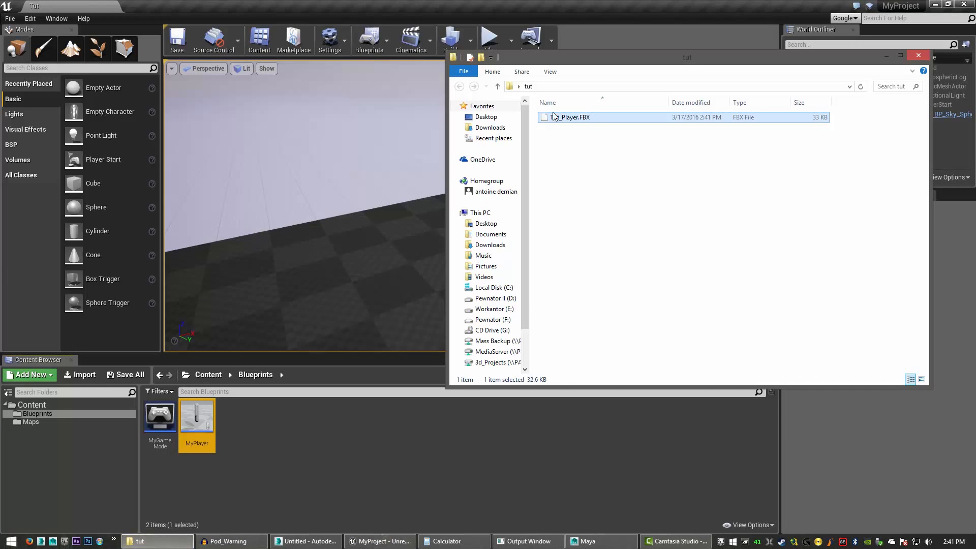
pyautogui.click(566, 155)
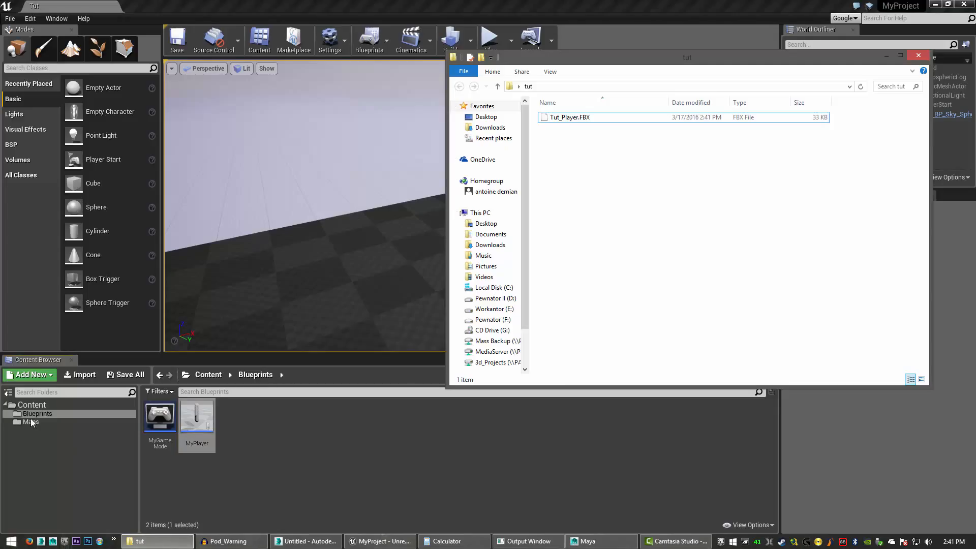
# Step: Create a new folder under Content in the Unreal project and name it Meshes
pyautogui.rightClick(33, 405)
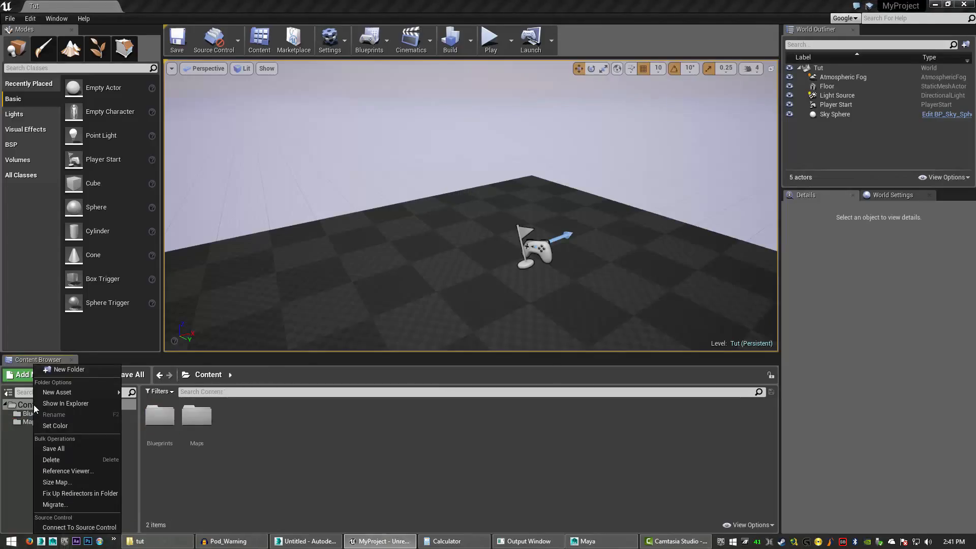
pyautogui.click(69, 370)
pyautogui.press('Return')
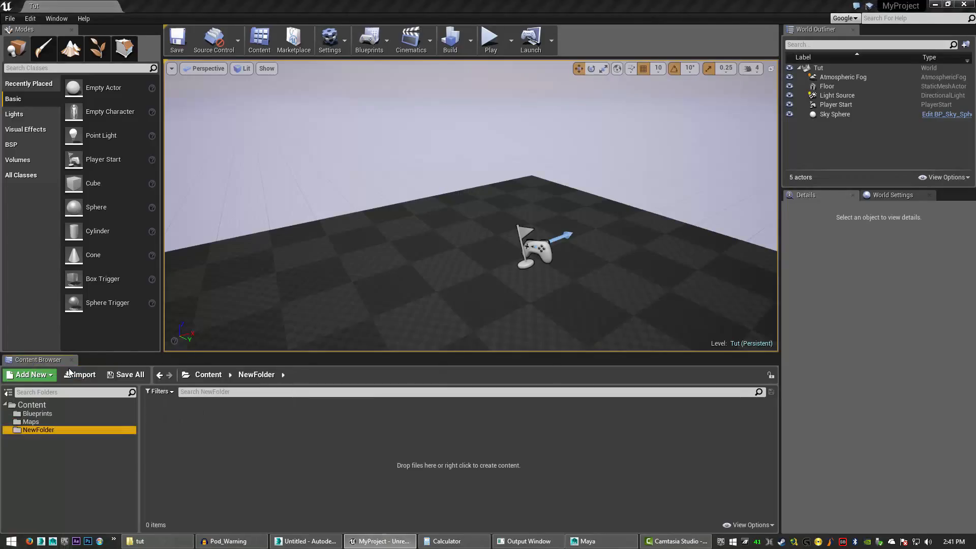
pyautogui.press('super')
pyautogui.click(84, 224)
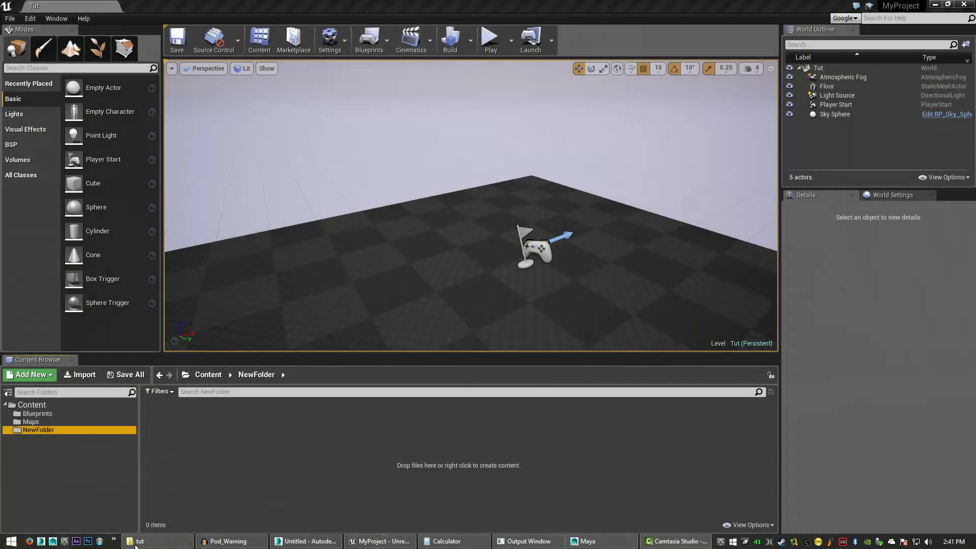
pyautogui.click(26, 431)
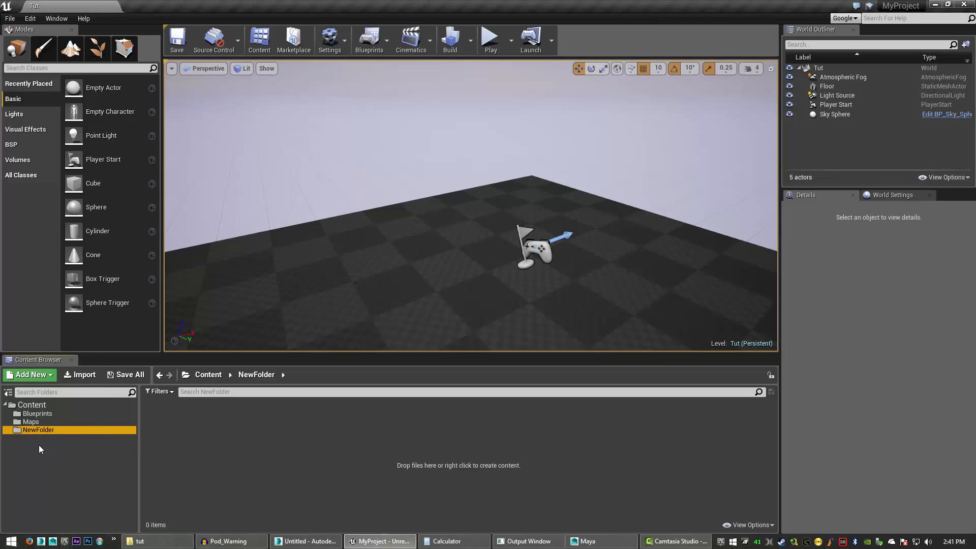
pyautogui.rightClick(38, 431)
pyautogui.click(69, 413)
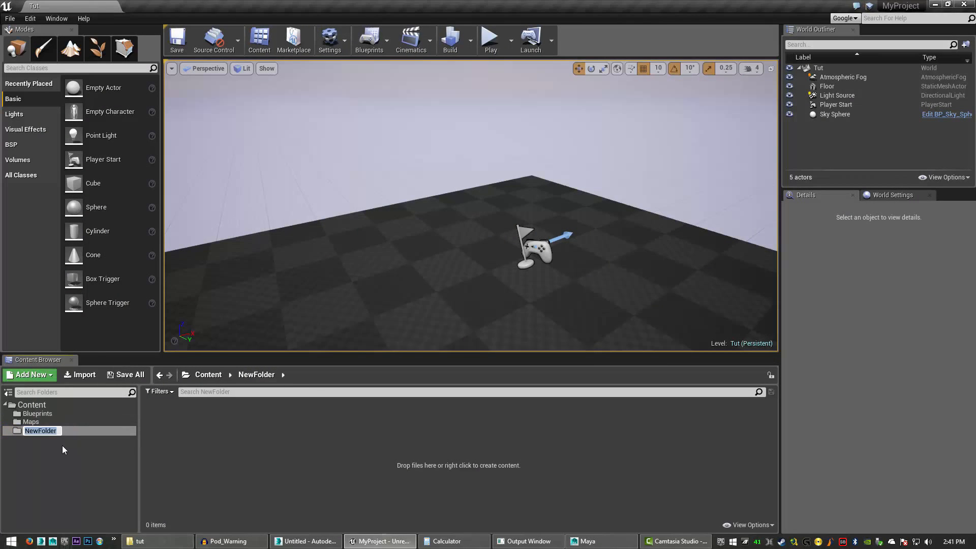
pyautogui.write('Meshes')
pyautogui.press('Return')
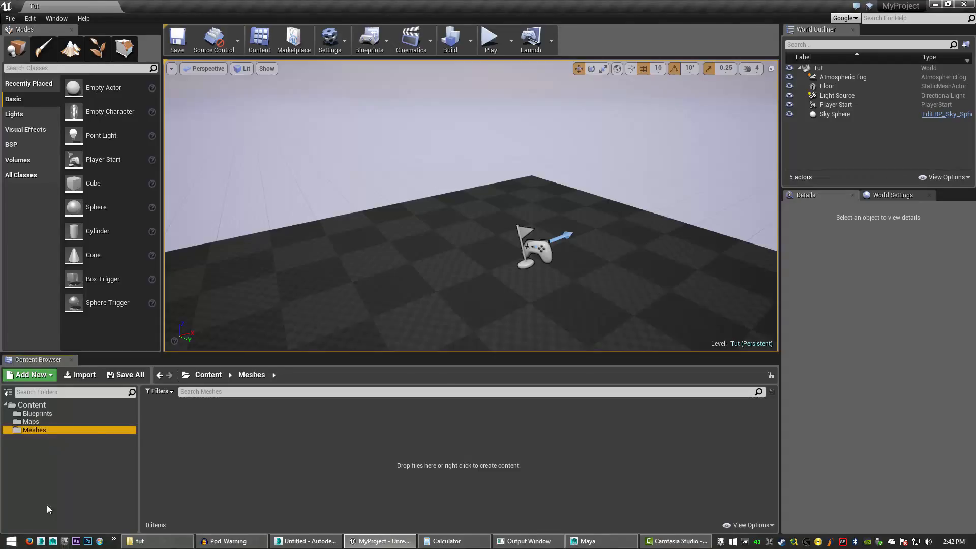
# Step: Bring Tut_Player.FBX from the tut folder into the Meshes folder to start its FBX import
pyautogui.click(152, 541)
pyautogui.click(572, 118)
pyautogui.moveTo(572, 117); pyautogui.dragTo(295, 436)
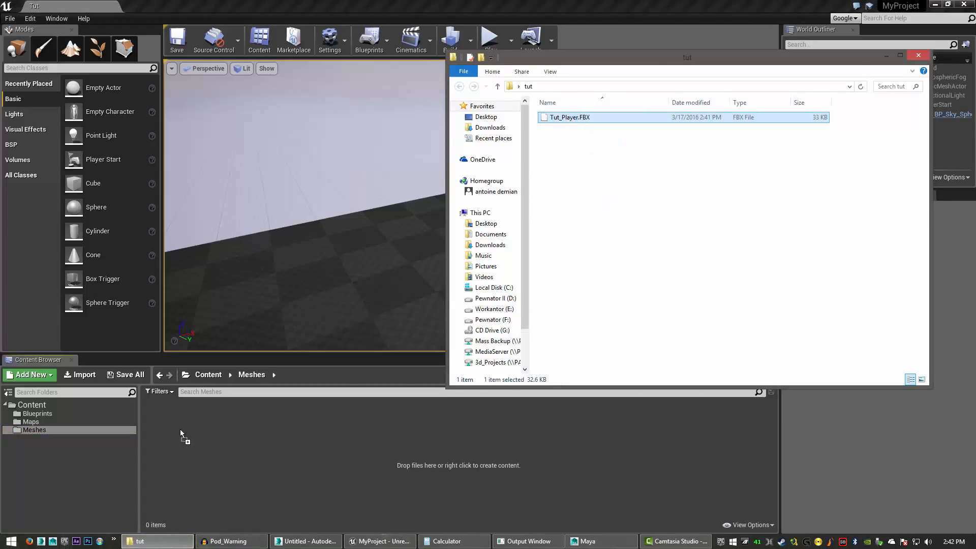
pyautogui.moveTo(180, 430); pyautogui.dragTo(180, 430)
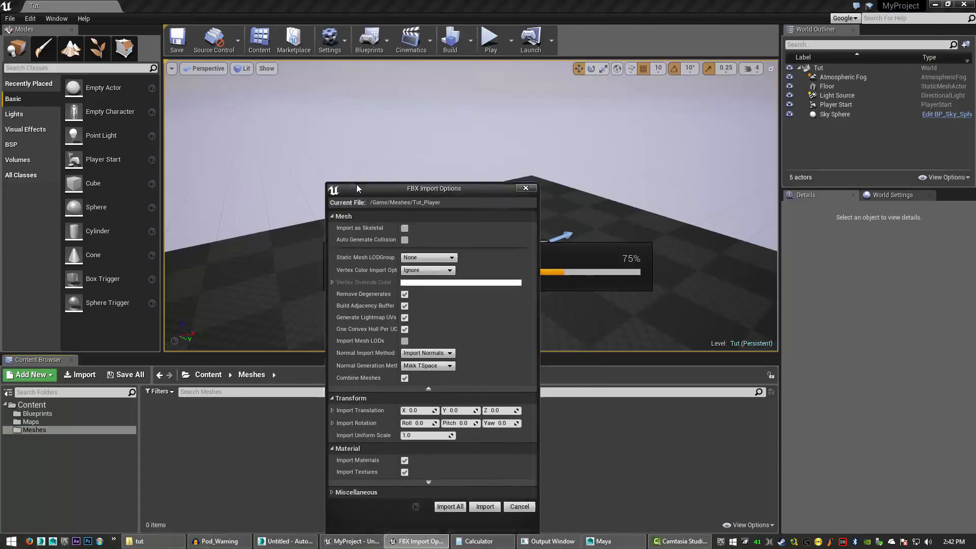
# Step: Import Tut_Player with Import as Skeletal enabled, and dismiss the message window
pyautogui.moveTo(357, 188); pyautogui.dragTo(360, 113)
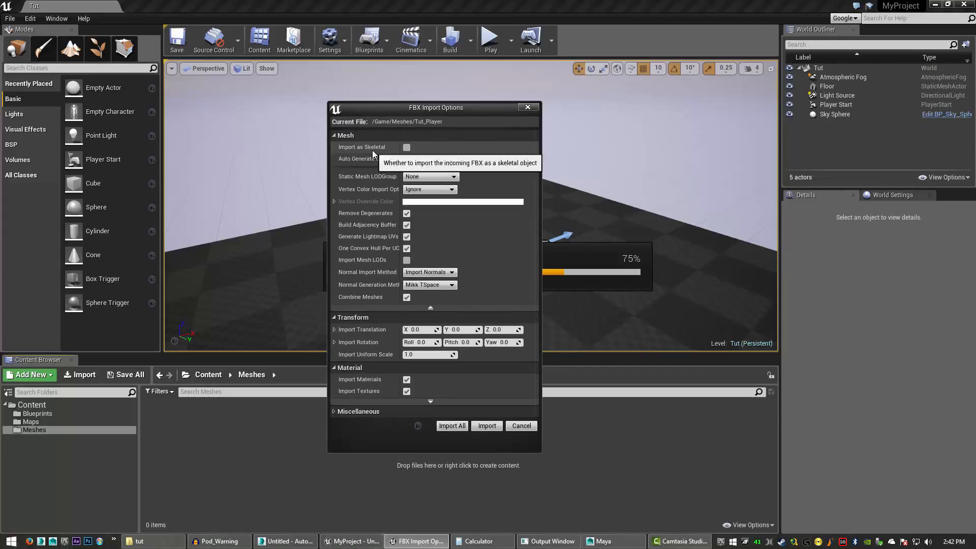
pyautogui.click(407, 148)
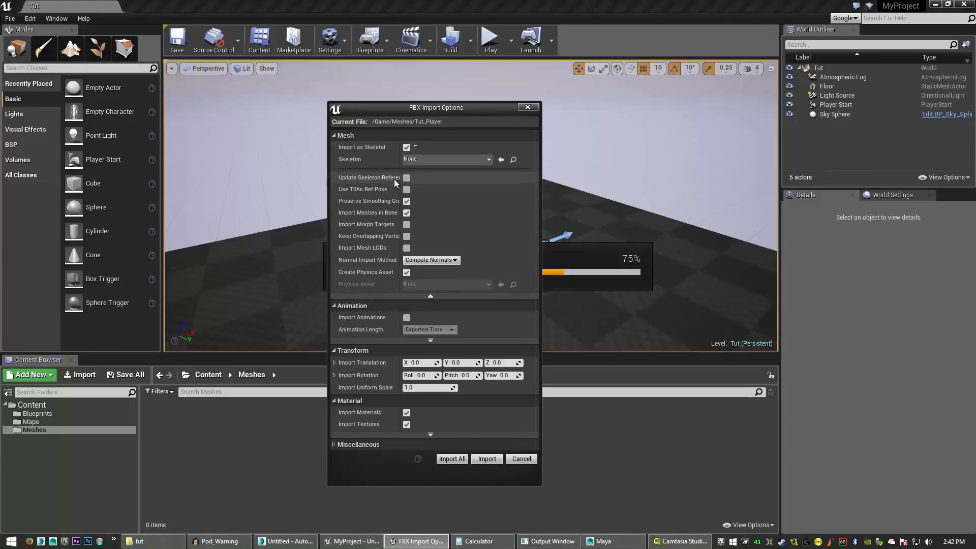
pyautogui.moveTo(400, 203); pyautogui.dragTo(412, 204)
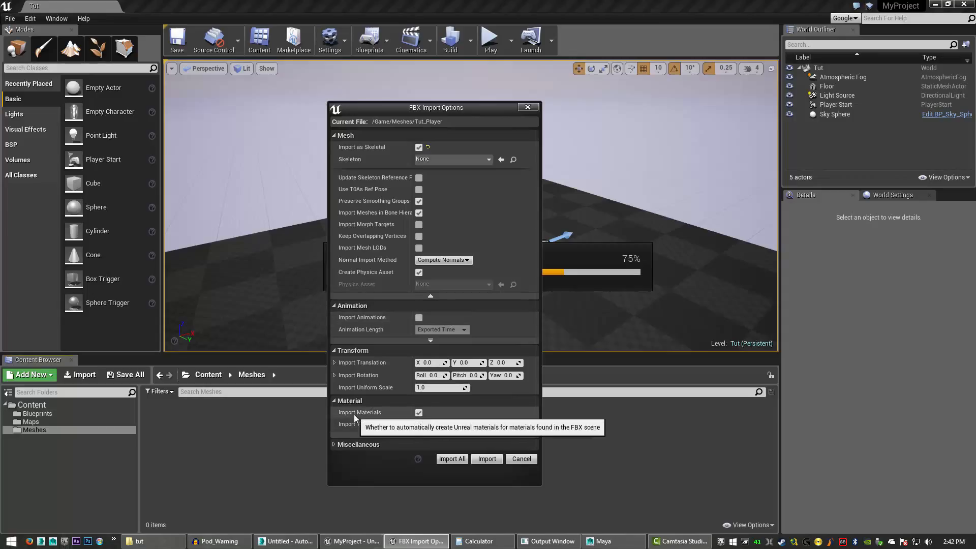
pyautogui.click(487, 459)
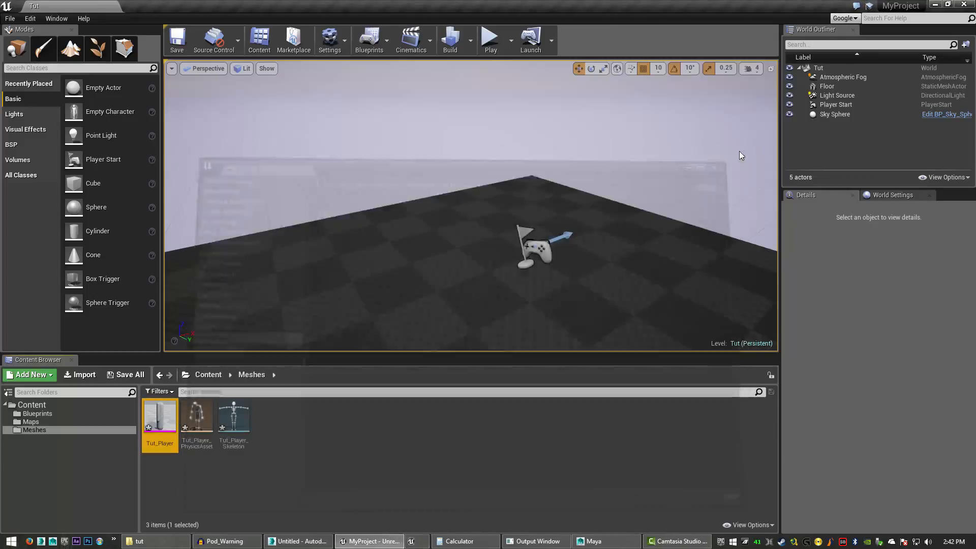
pyautogui.click(740, 150)
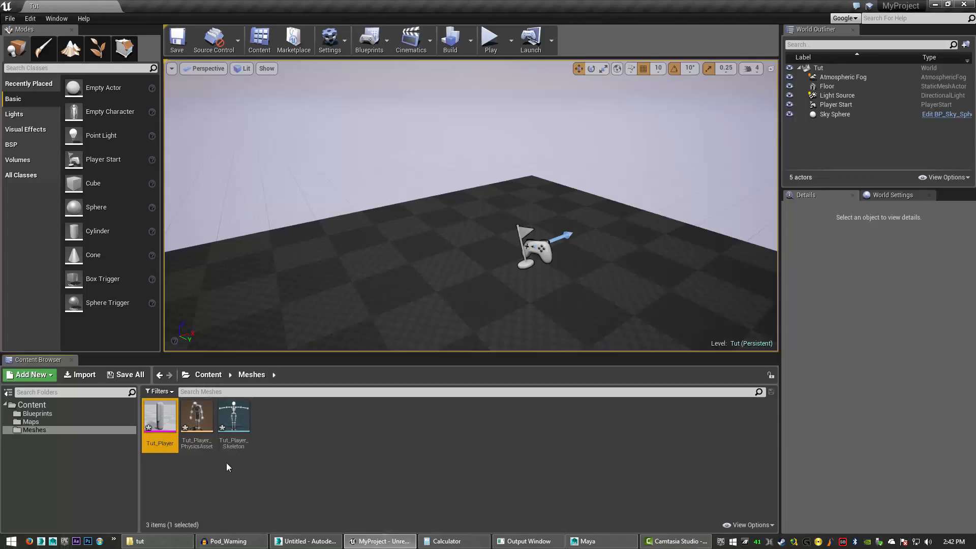
# Step: Clear the asset selection in Meshes and go to the Blueprints folder
pyautogui.click(197, 441)
pyautogui.click(221, 518)
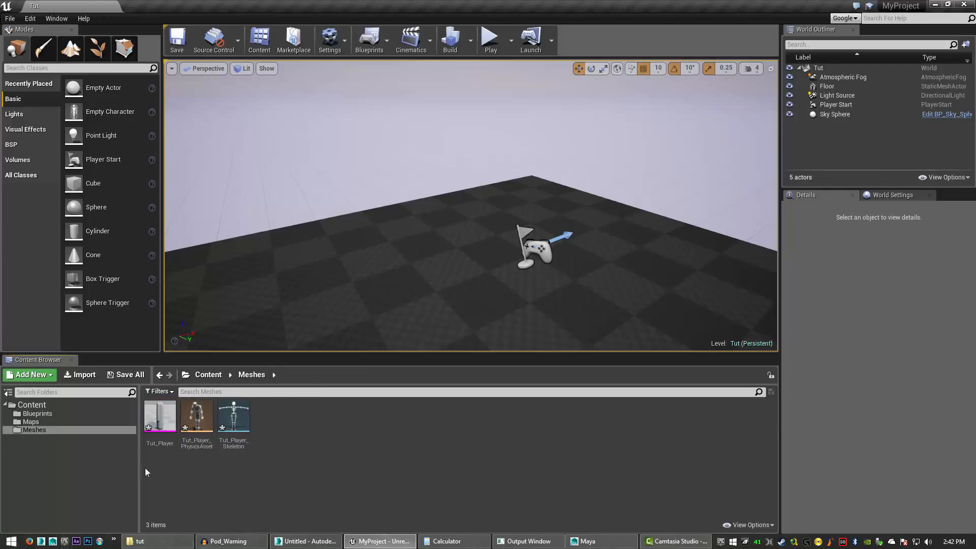
pyautogui.click(56, 413)
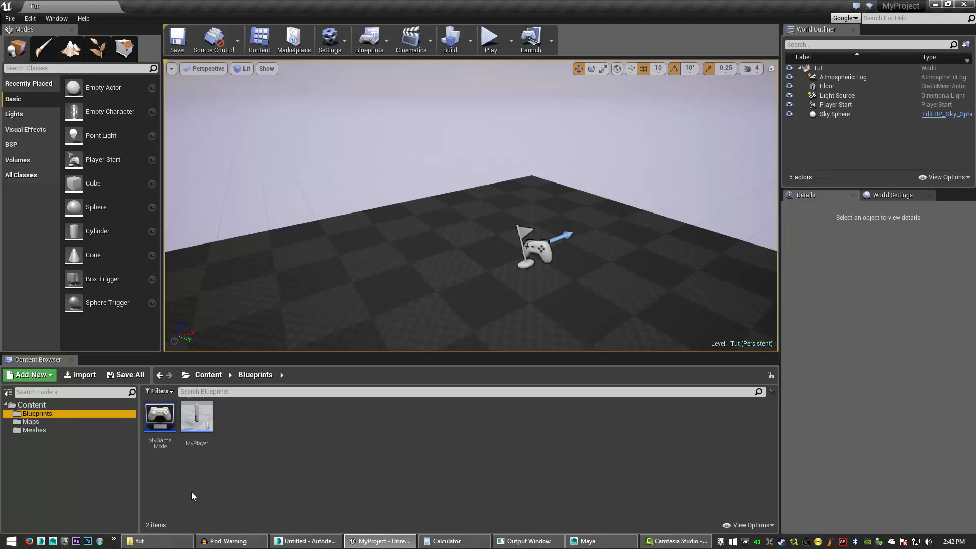
# Step: Open the MyPlayer blueprint from the Blueprints folder and reposition its editor window
pyautogui.click(191, 415)
pyautogui.doubleClick(191, 414)
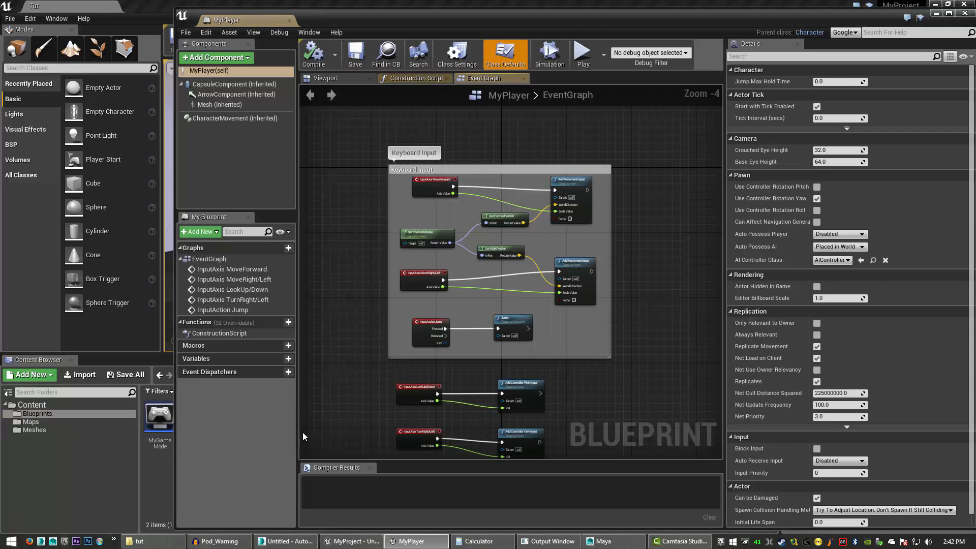
pyautogui.moveTo(511, 21); pyautogui.dragTo(491, 20)
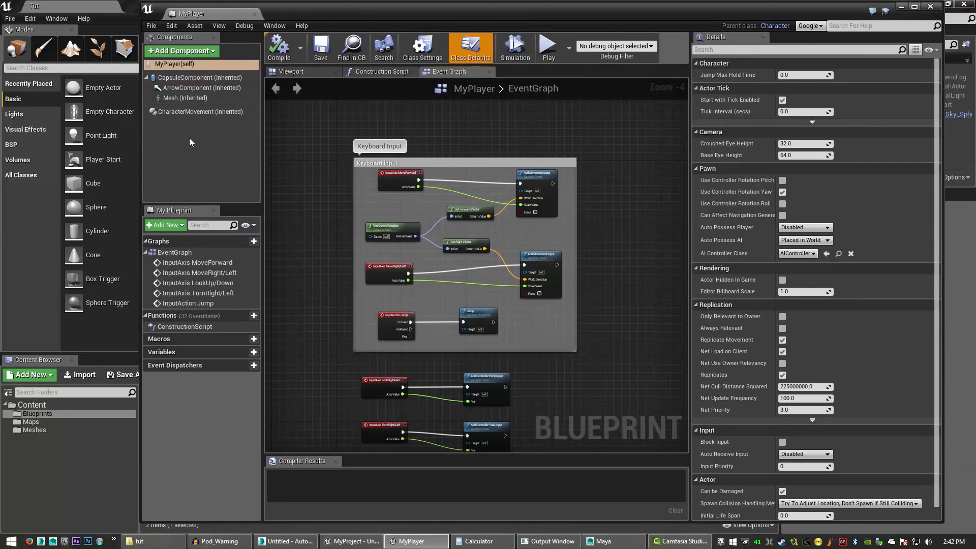
# Step: Assign Tut_Player as the skeletal mesh of the inherited Mesh component in MyPlayer
pyautogui.click(195, 97)
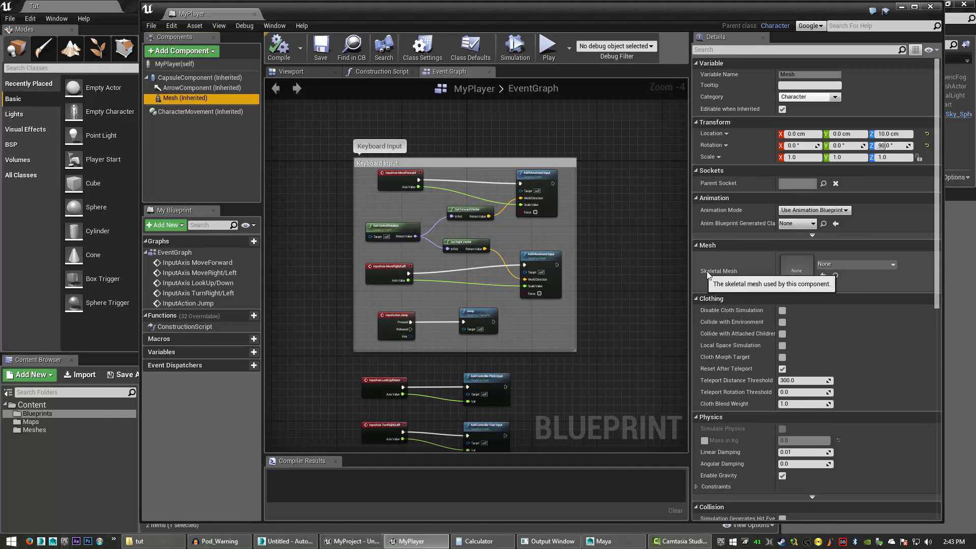
pyautogui.click(869, 264)
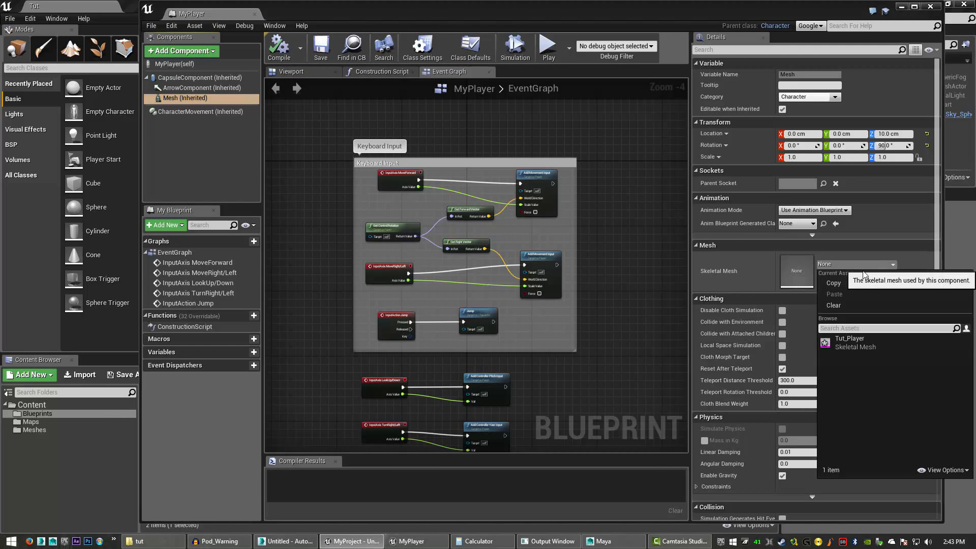
pyautogui.click(851, 343)
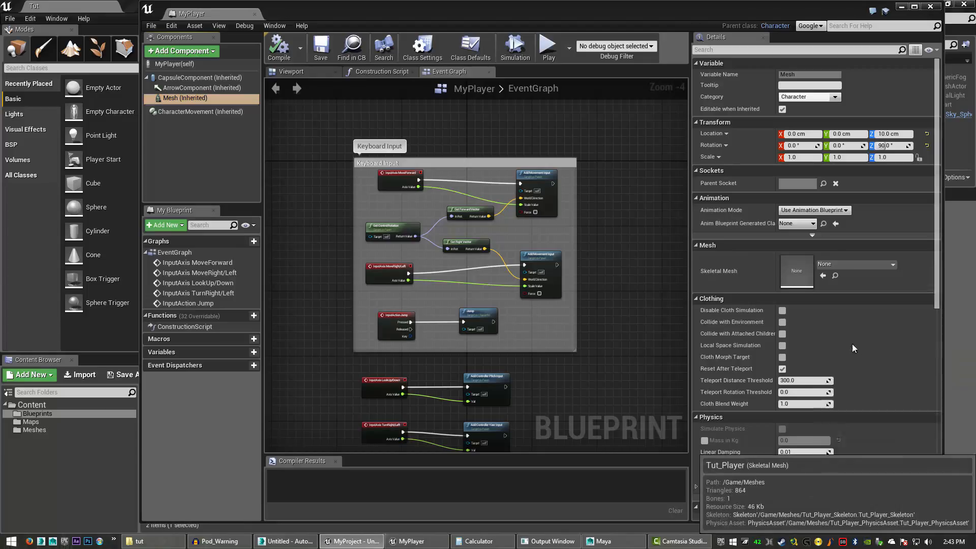
# Step: Show the blueprint's 3D viewport and lower the Mesh component inside the collision capsule to a Z location of -80 cm
pyautogui.click(301, 72)
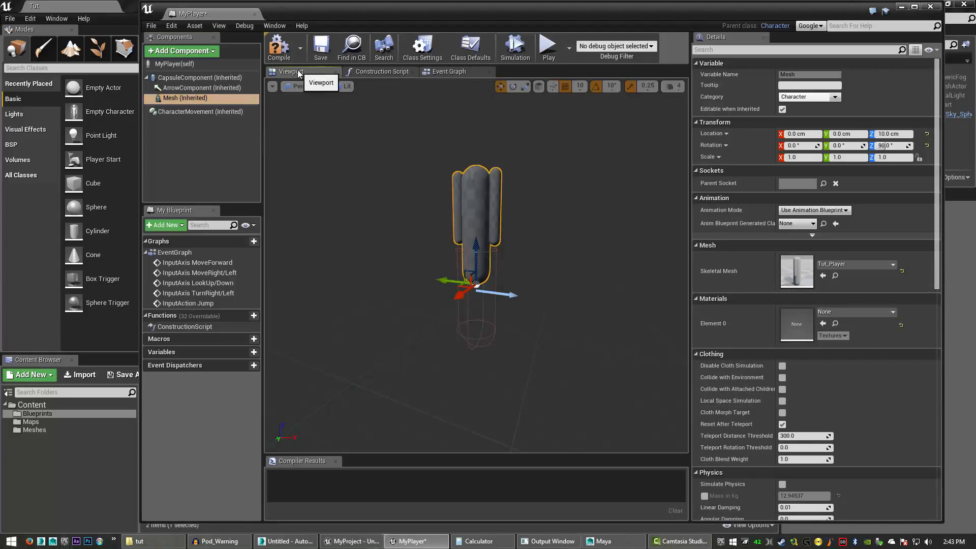
pyautogui.scroll(5, 519, 281)
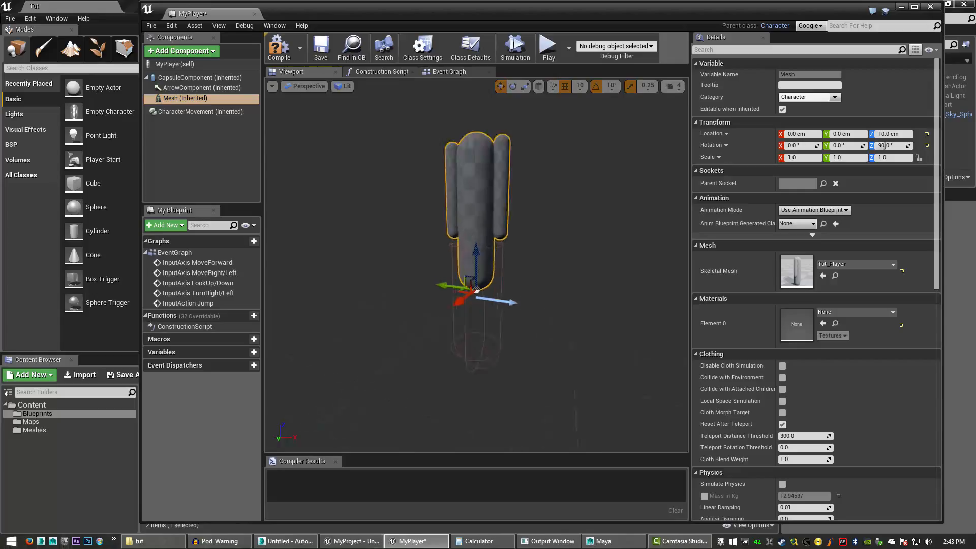
pyautogui.moveTo(519, 280)
pyautogui.mouseDown(button='middle')
pyautogui.moveTo(475, 380)
pyautogui.moveTo(551, 259)
pyautogui.moveTo(537, 282)
pyautogui.mouseUp(button='middle')
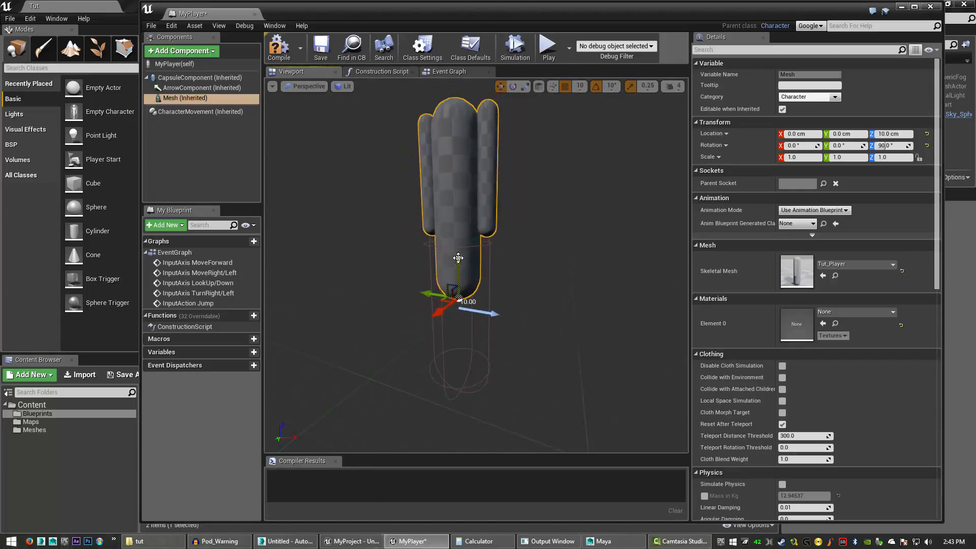
pyautogui.moveTo(457, 259); pyautogui.dragTo(460, 270)
pyautogui.keyDown('alt'); pyautogui.moveTo(530, 317); pyautogui.dragTo(425, 273); pyautogui.keyUp('alt')
pyautogui.keyDown('alt'); pyautogui.moveTo(467, 339); pyautogui.dragTo(458, 357); pyautogui.keyUp('alt')
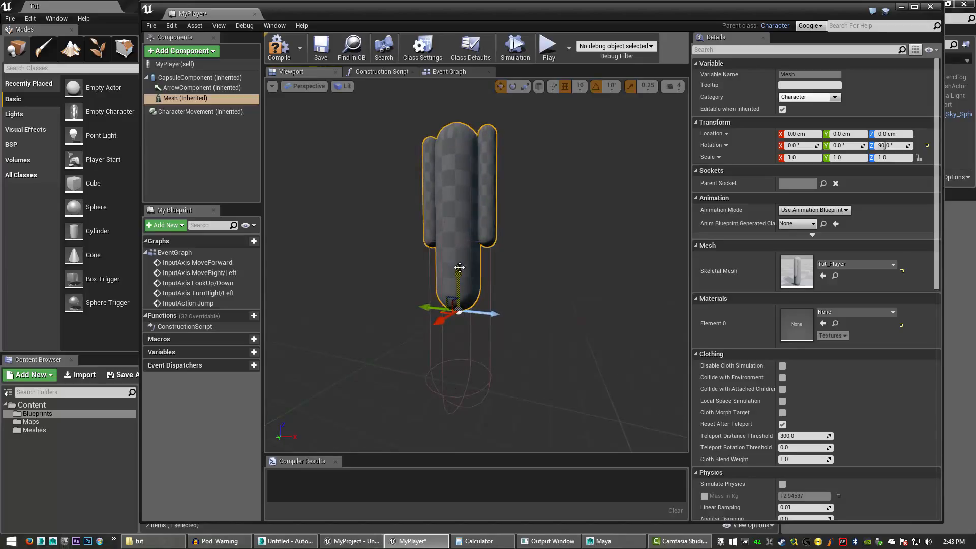
pyautogui.moveTo(458, 270); pyautogui.dragTo(460, 355)
pyautogui.moveTo(461, 356); pyautogui.dragTo(467, 416, button='right')
pyautogui.press('w')
pyautogui.scroll(-5, 458, 370)
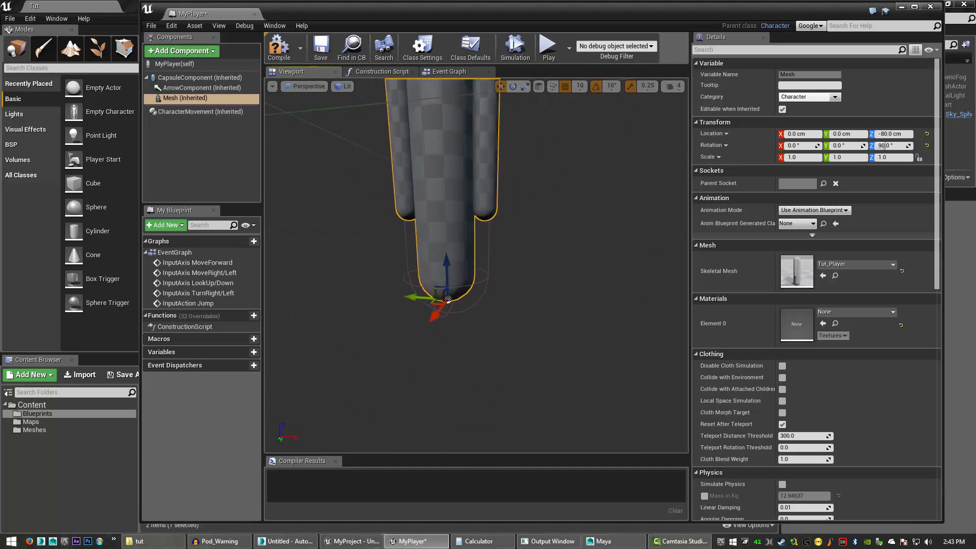
# Step: Lower the mesh to a Z location of -90 cm in the Left orthographic view and return to the Perspective view
pyautogui.click(302, 86)
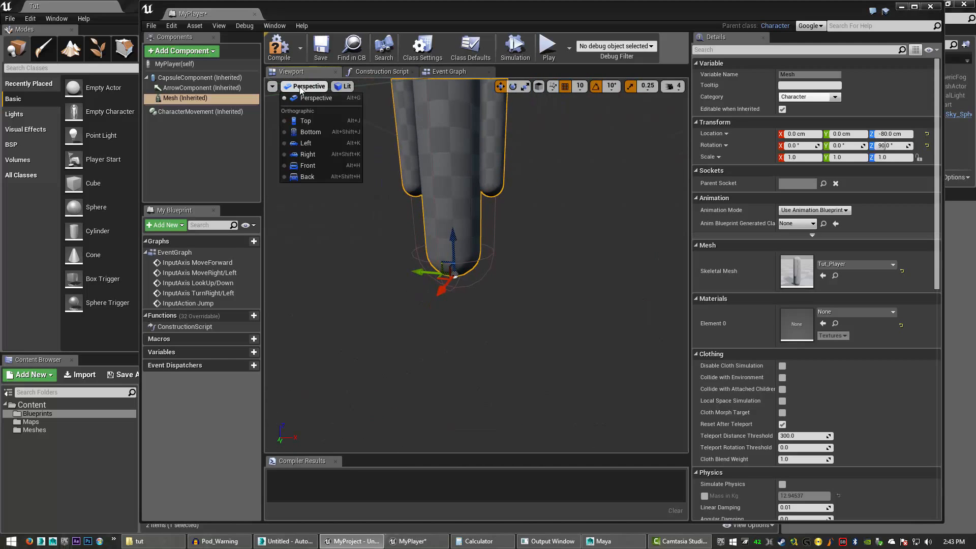
pyautogui.click(315, 145)
pyautogui.scroll(4, 483, 328)
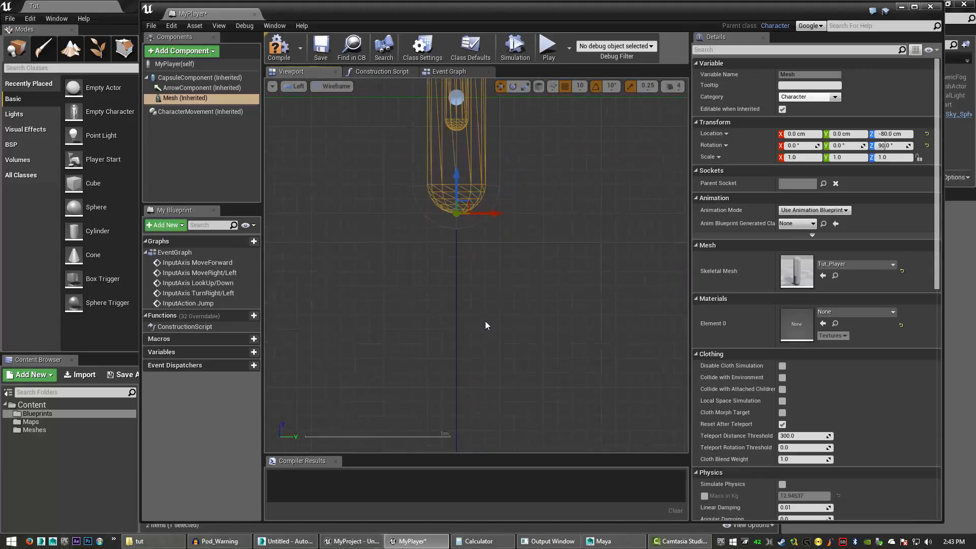
pyautogui.moveTo(457, 198); pyautogui.dragTo(456, 213)
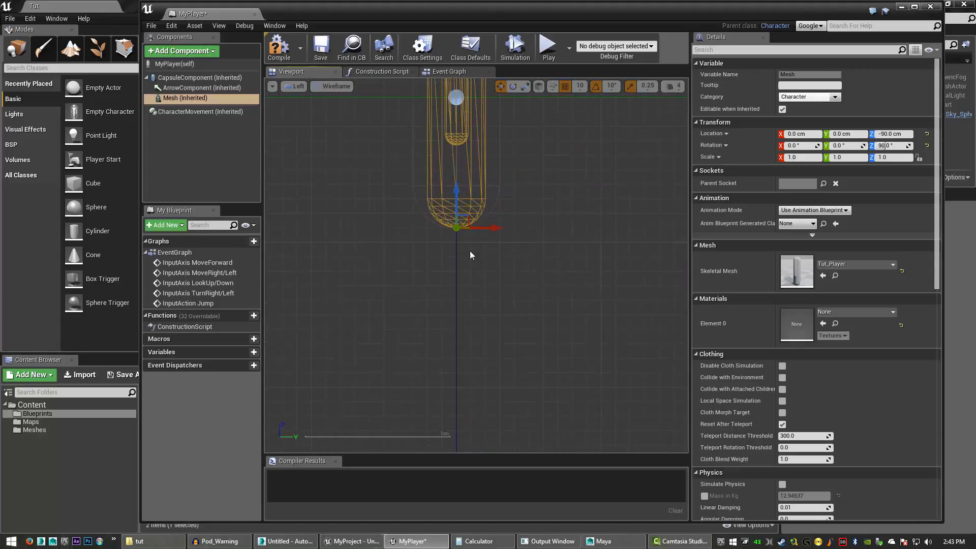
pyautogui.click(293, 85)
pyautogui.click(315, 98)
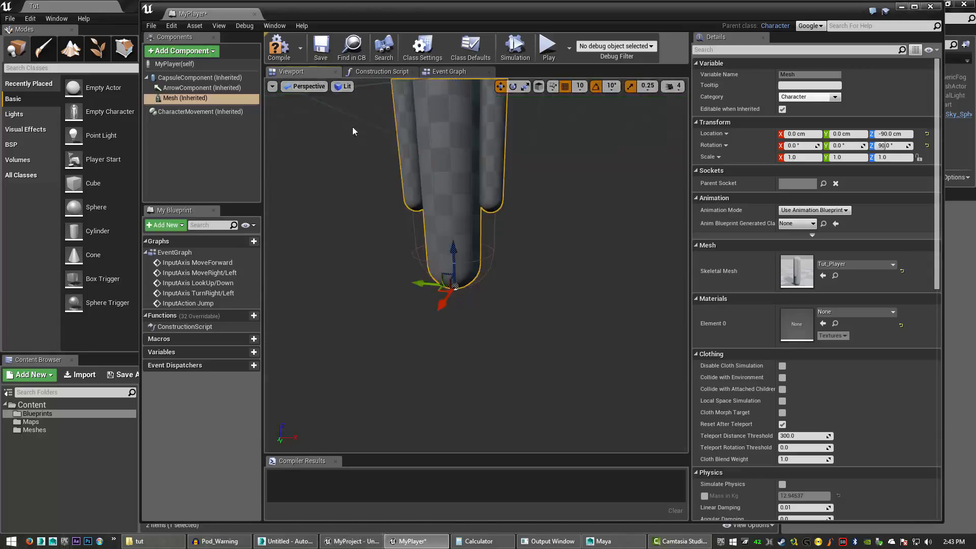
# Step: Check the fit of the mesh inside the collision capsule and compile the MyPlayer blueprint
pyautogui.scroll(-5, 353, 127)
pyautogui.moveTo(476, 264); pyautogui.dragTo(447, 216, button='right')
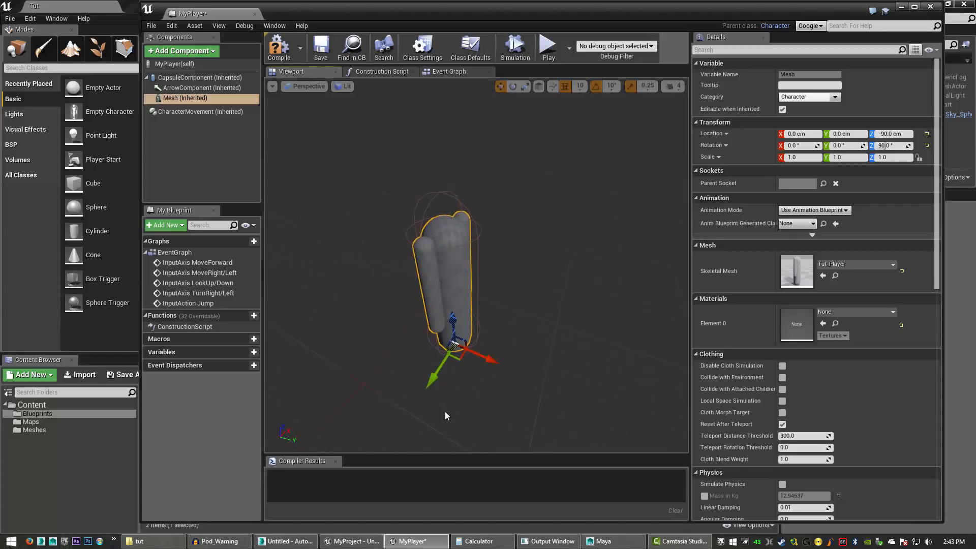
pyautogui.moveTo(450, 403); pyautogui.dragTo(450, 383, button='right')
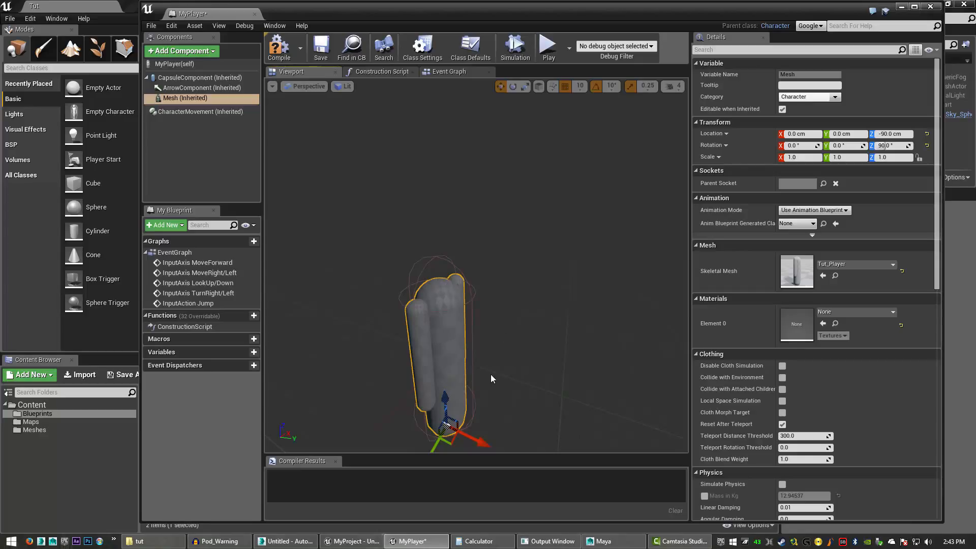
pyautogui.click(279, 46)
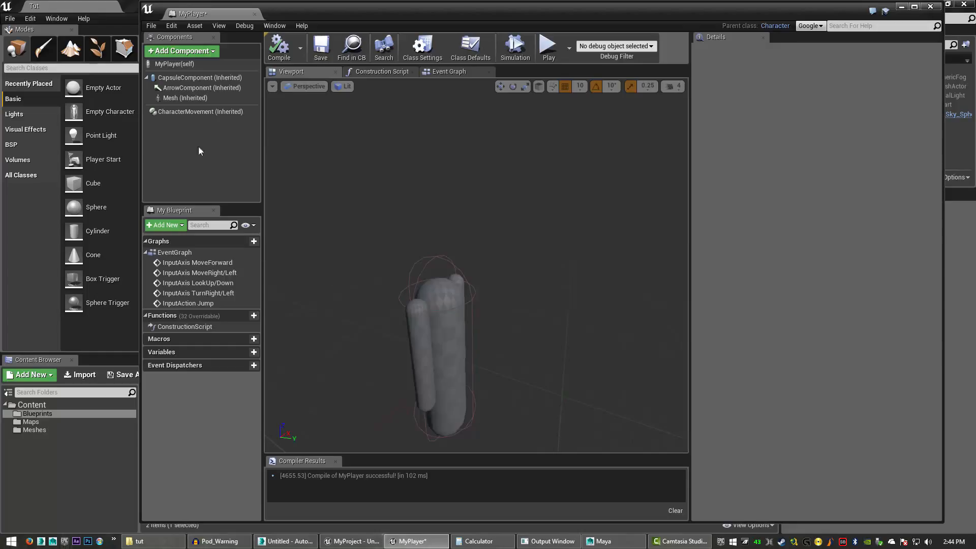
# Step: Add a Camera component to the MyPlayer blueprint and name it FIrstPerson
pyautogui.click(193, 52)
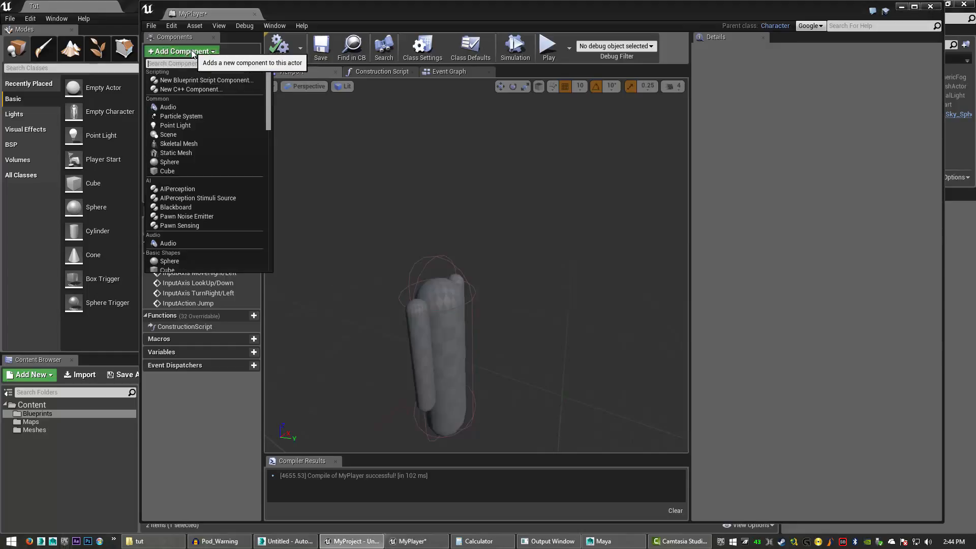
pyautogui.write('cam')
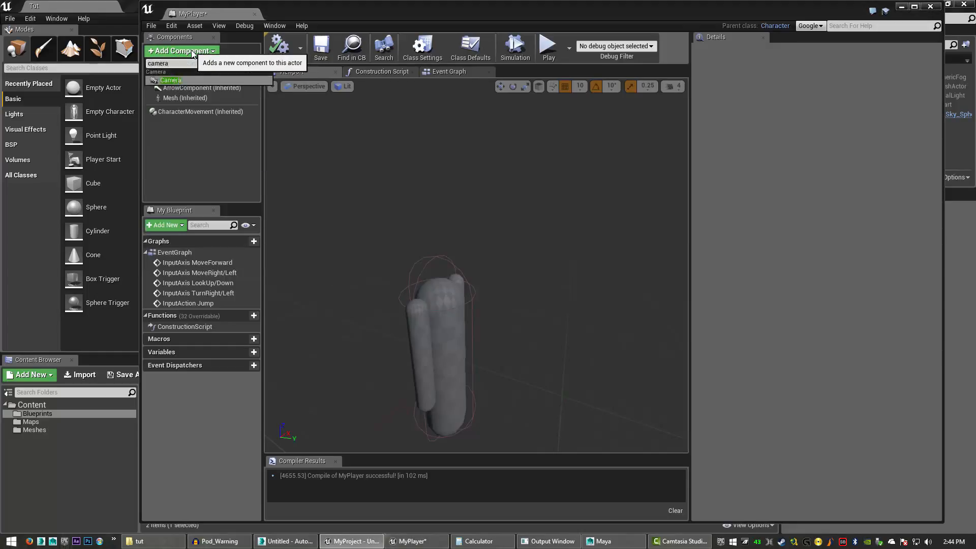
pyautogui.write('era')
pyautogui.press('Return')
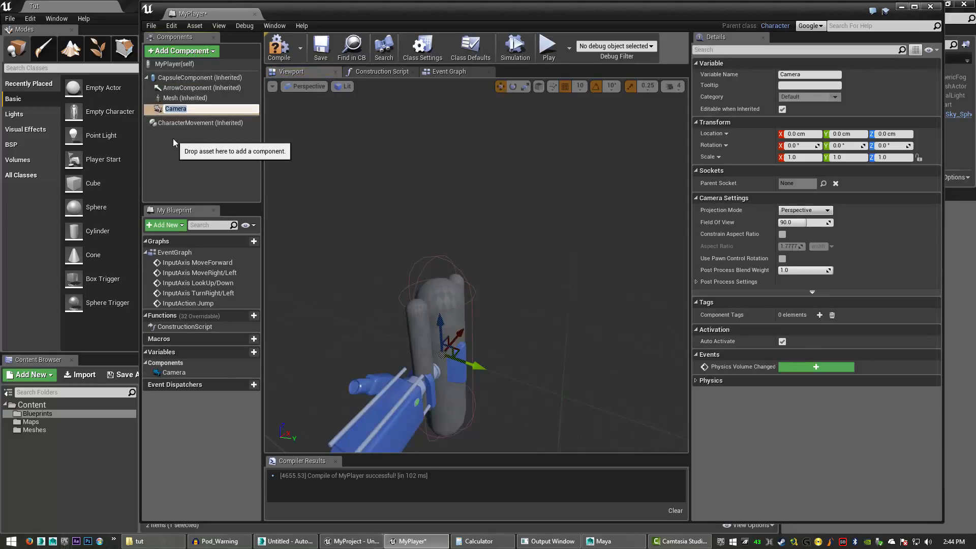
pyautogui.write('FPson')
pyautogui.press('Return')
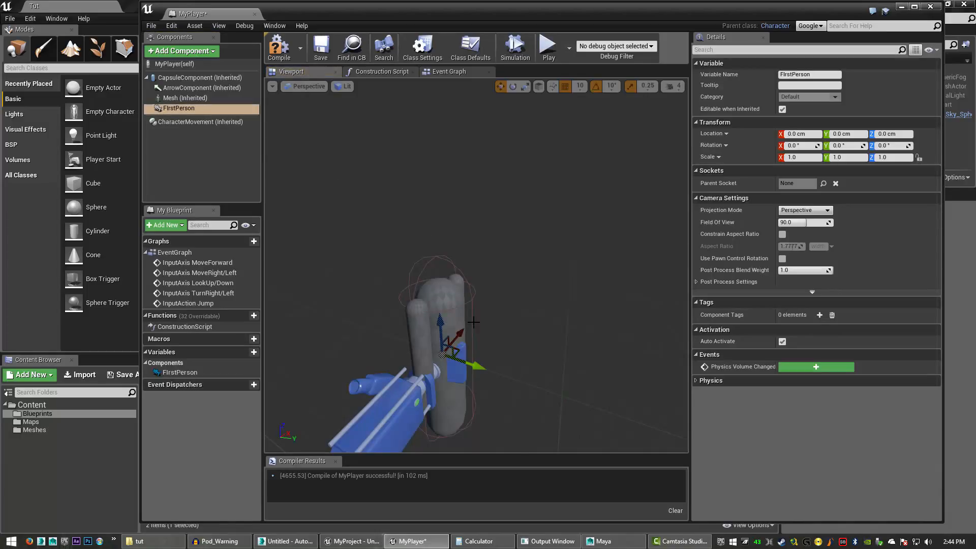
# Step: Compare the camera's direction with the orientation of the capsule mesh in 3ds Max, and return to the MyPlayer blueprint
pyautogui.keyDown('alt'); pyautogui.moveTo(462, 332); pyautogui.dragTo(534, 350); pyautogui.keyUp('alt')
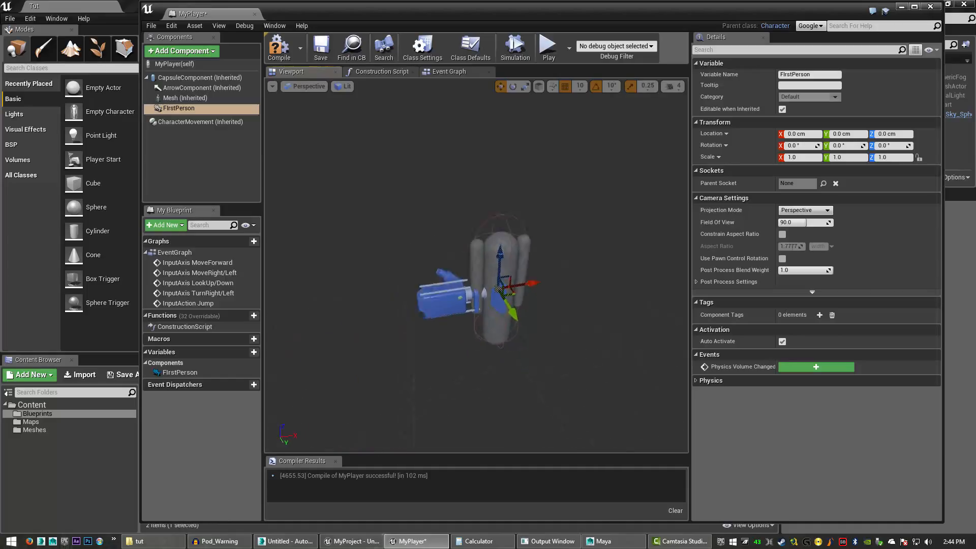
pyautogui.moveTo(515, 357)
pyautogui.mouseDown(button='right')
pyautogui.moveTo(485, 376)
pyautogui.moveTo(518, 359)
pyautogui.moveTo(460, 335)
pyautogui.moveTo(501, 351)
pyautogui.mouseUp(button='right')
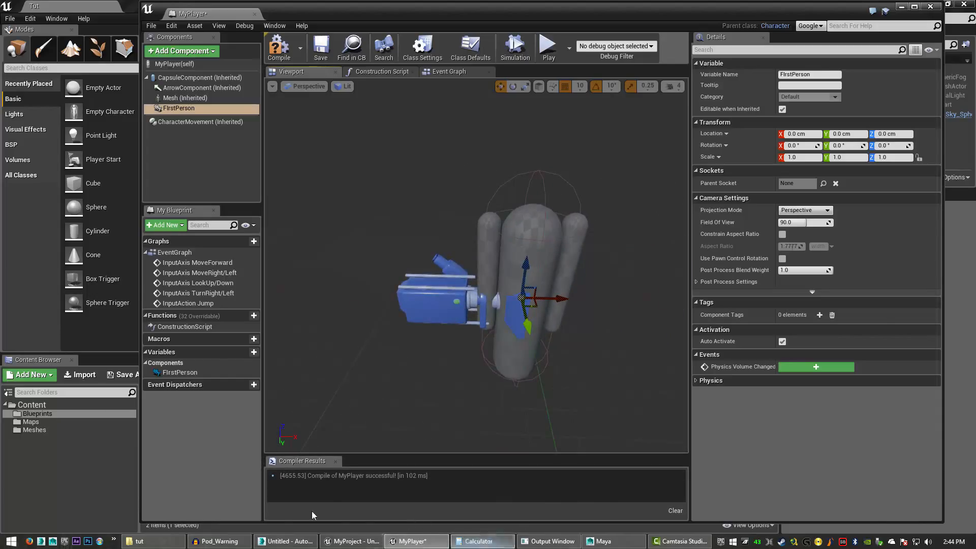
pyautogui.click(282, 541)
pyautogui.rightClick(379, 372)
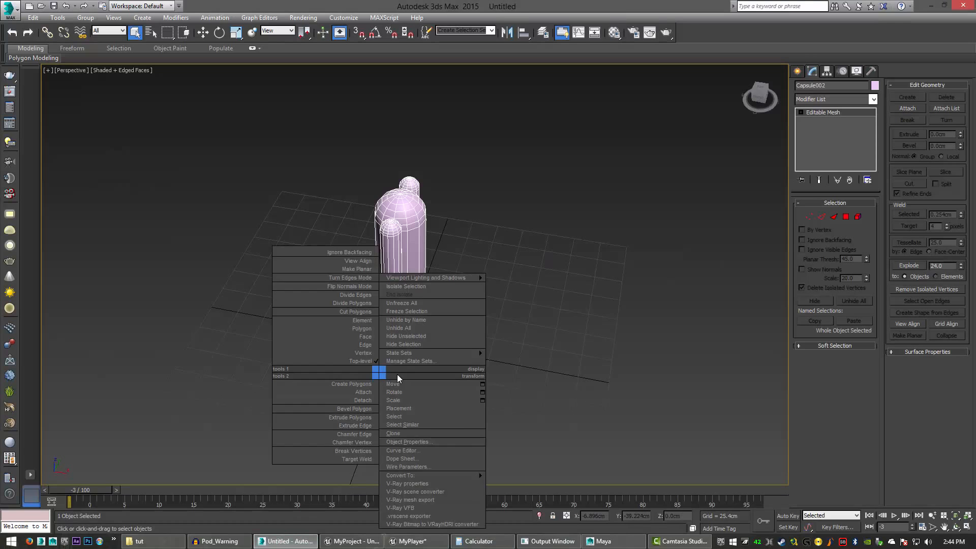
pyautogui.click(552, 372)
pyautogui.click(416, 360)
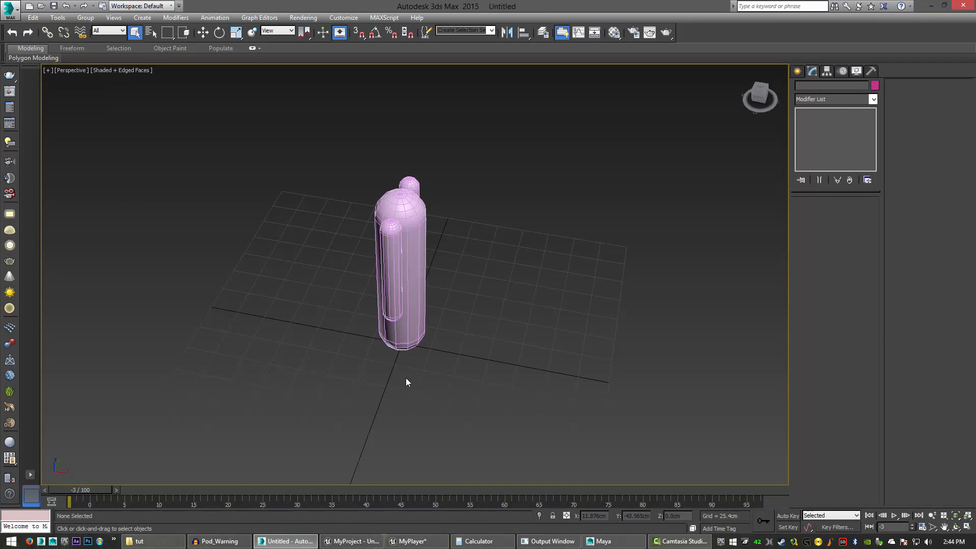
pyautogui.moveTo(406, 377)
pyautogui.keyDown('alt'); pyautogui.mouseDown(button='middle')
pyautogui.moveTo(464, 364)
pyautogui.moveTo(493, 371)
pyautogui.moveTo(367, 367)
pyautogui.moveTo(423, 359)
pyautogui.moveTo(459, 379)
pyautogui.moveTo(521, 363)
pyautogui.moveTo(395, 362)
pyautogui.mouseUp(button='middle'); pyautogui.keyUp('alt')
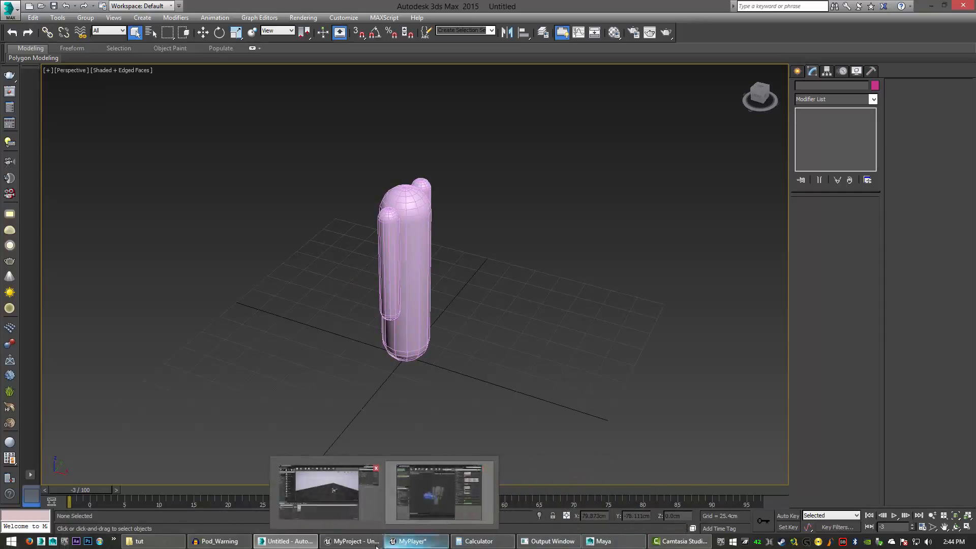
pyautogui.click(426, 542)
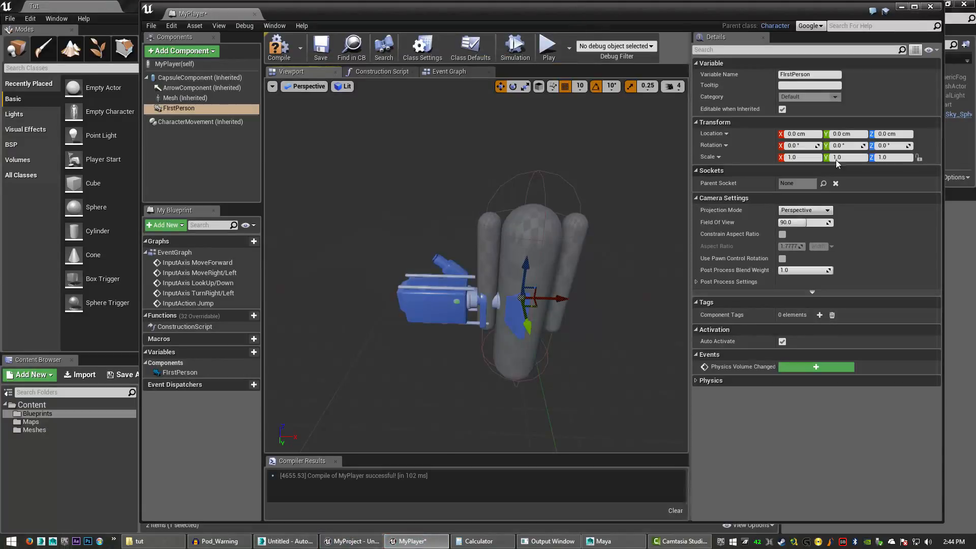
# Step: Try a Z rotation of 90° on the FIrstPerson camera and undo the change
pyautogui.click(896, 145)
pyautogui.write('90')
pyautogui.press('Return')
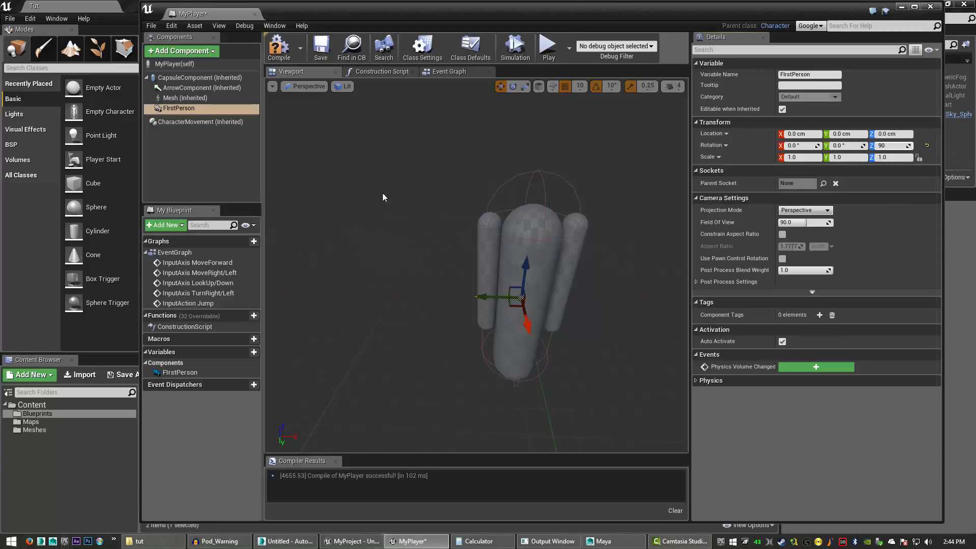
pyautogui.hotkey('ctrl', 'z')
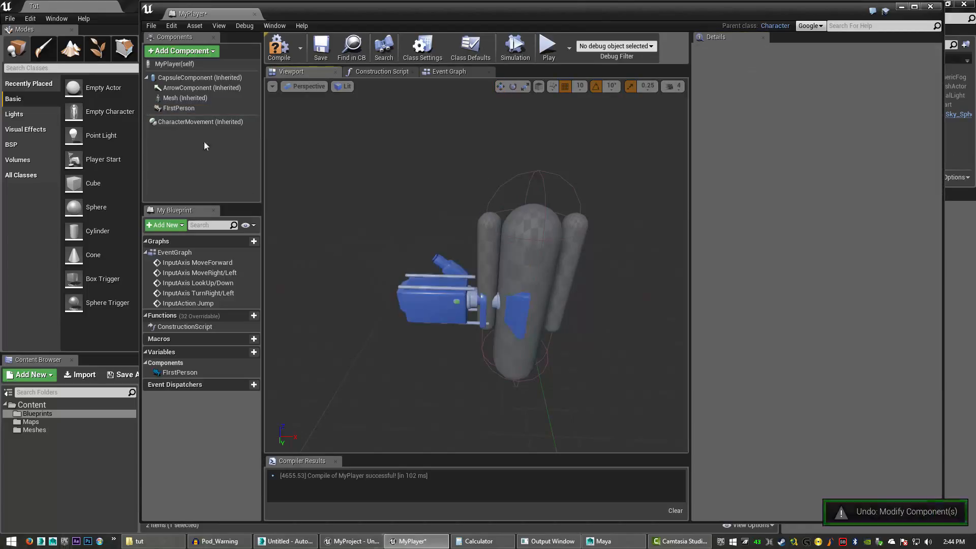
# Step: Set the Mesh component's Z rotation to 0° and check its orientation relative to the camera
pyautogui.click(185, 97)
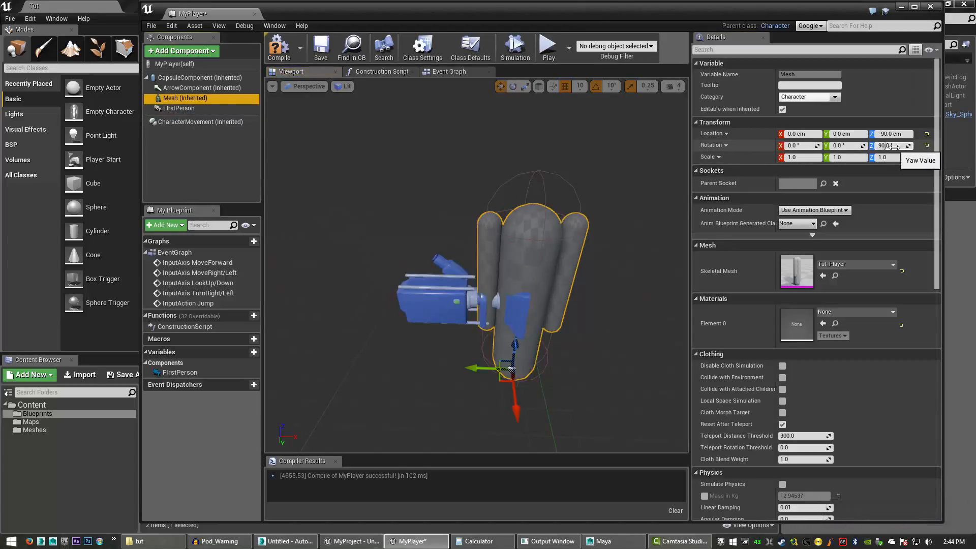
pyautogui.click(888, 146)
pyautogui.write('0')
pyautogui.press('Return')
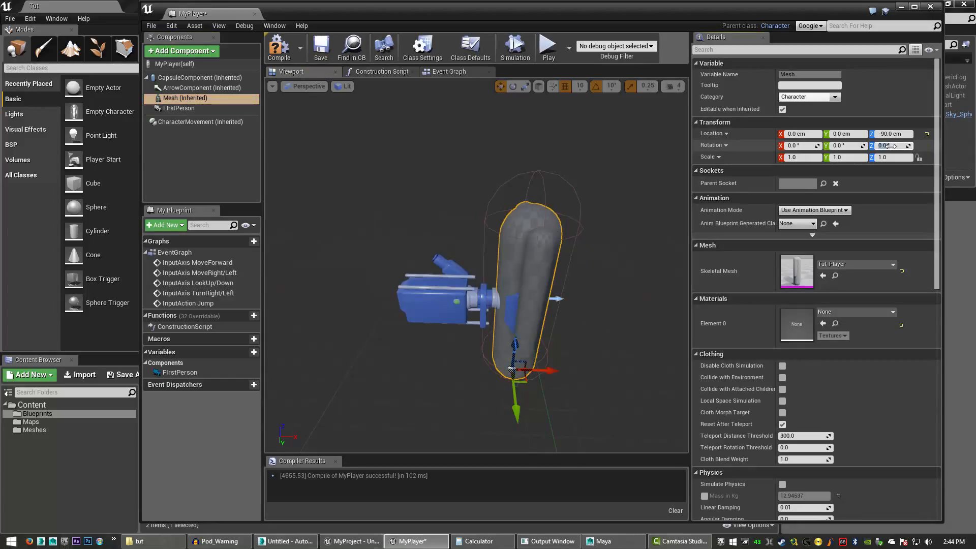
pyautogui.keyDown('alt'); pyautogui.moveTo(585, 288); pyautogui.dragTo(564, 289); pyautogui.keyUp('alt')
pyautogui.keyDown('alt'); pyautogui.moveTo(573, 331); pyautogui.dragTo(547, 345); pyautogui.keyUp('alt')
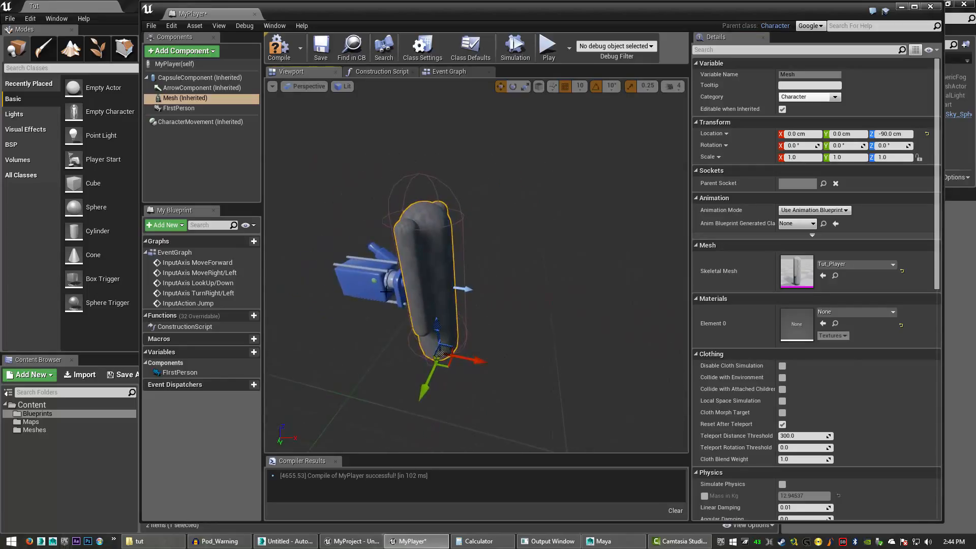
# Step: Raise the FIrstPerson camera to the head of the mesh, at a Z location of 80 cm
pyautogui.click(432, 285)
pyautogui.moveTo(489, 345)
pyautogui.keyDown('alt'); pyautogui.mouseDown()
pyautogui.moveTo(569, 345)
pyautogui.moveTo(480, 349)
pyautogui.mouseUp(); pyautogui.keyUp('alt')
pyautogui.moveTo(481, 348); pyautogui.dragTo(502, 349, button='middle')
pyautogui.moveTo(442, 255); pyautogui.dragTo(440, 140)
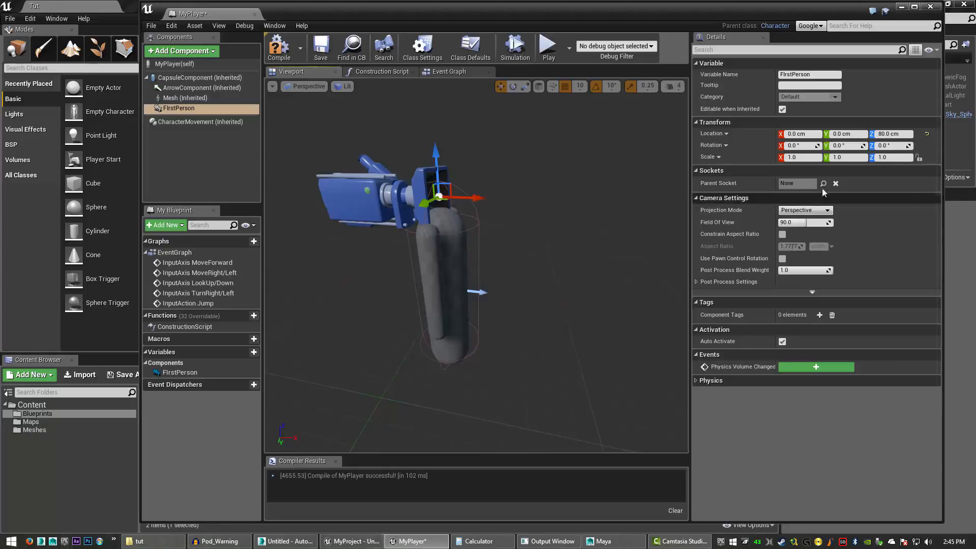
# Step: Set the FIrstPerson camera's Z location to 89 cm
pyautogui.click(904, 134)
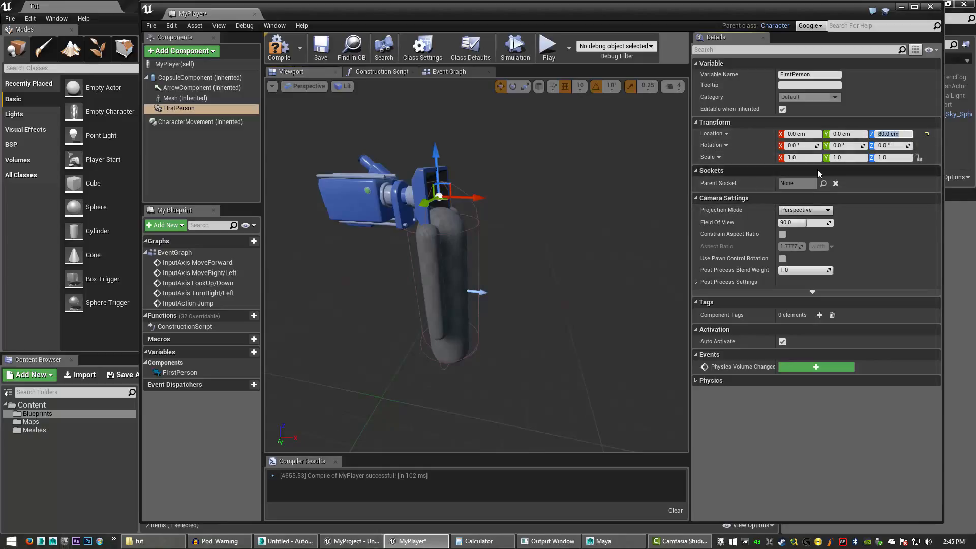
pyautogui.write('921')
pyautogui.press('Return')
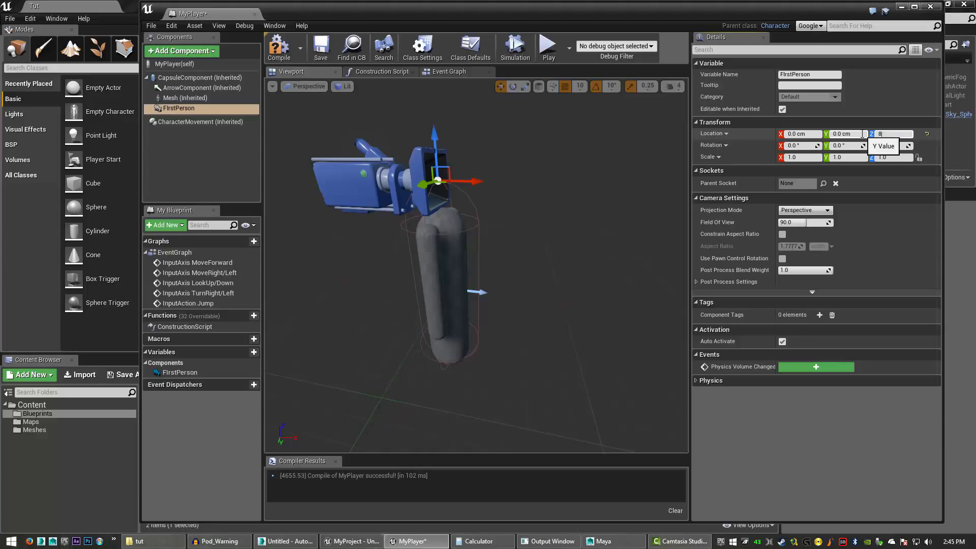
pyautogui.press('Return')
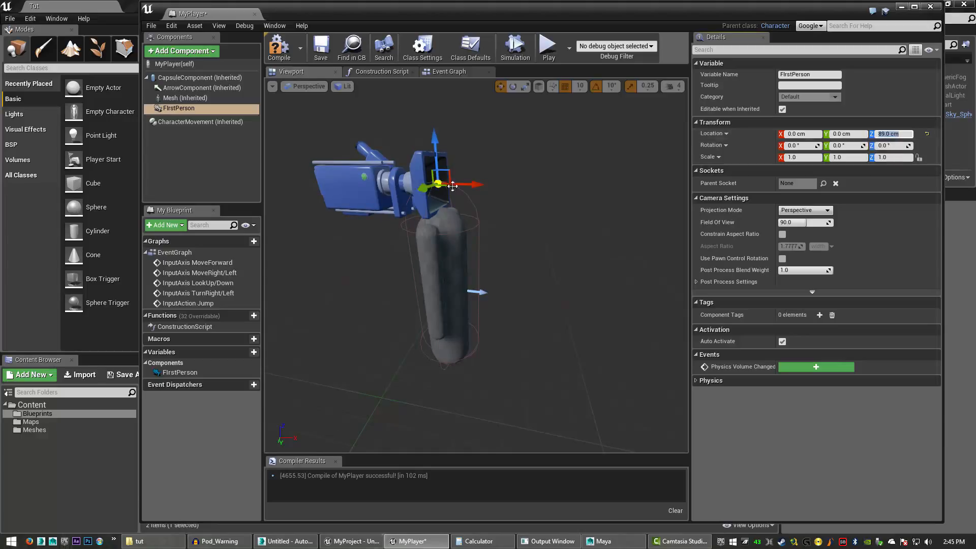
pyautogui.moveTo(450, 191)
pyautogui.mouseDown(button='right')
pyautogui.moveTo(465, 206)
pyautogui.moveTo(386, 203)
pyautogui.moveTo(450, 191)
pyautogui.mouseUp(button='right')
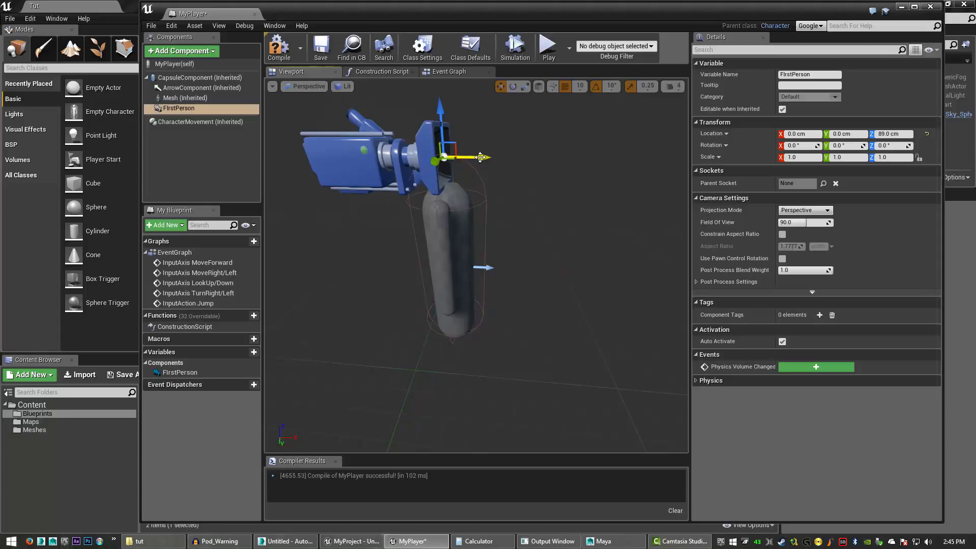
# Step: Move the FIrstPerson camera forward to an X location of 20 cm, and compile and save the blueprint
pyautogui.moveTo(486, 157); pyautogui.dragTo(503, 158)
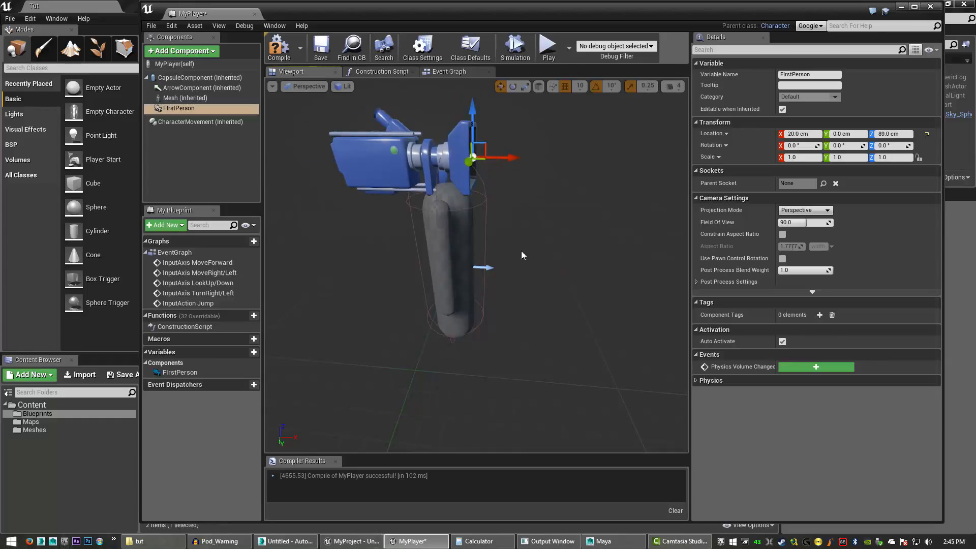
pyautogui.click(279, 47)
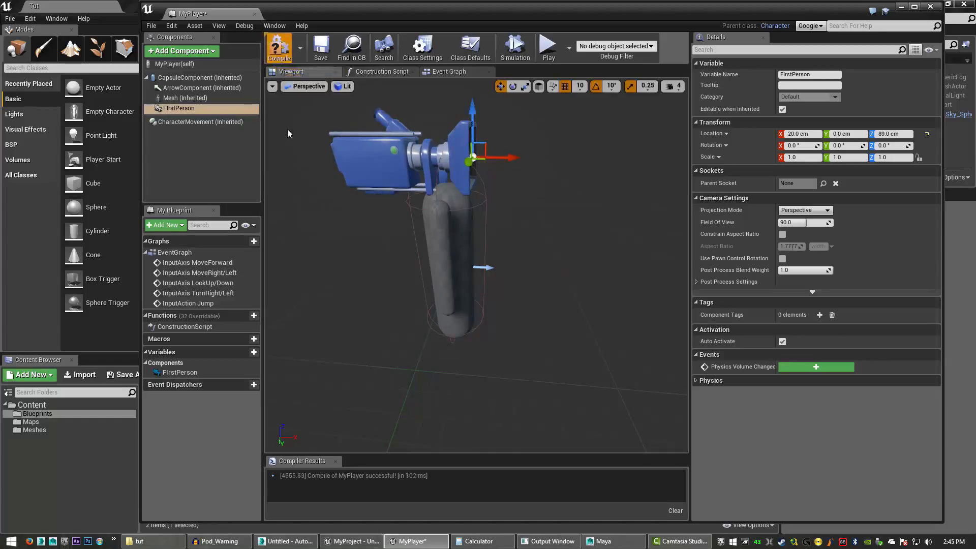
pyautogui.click(321, 45)
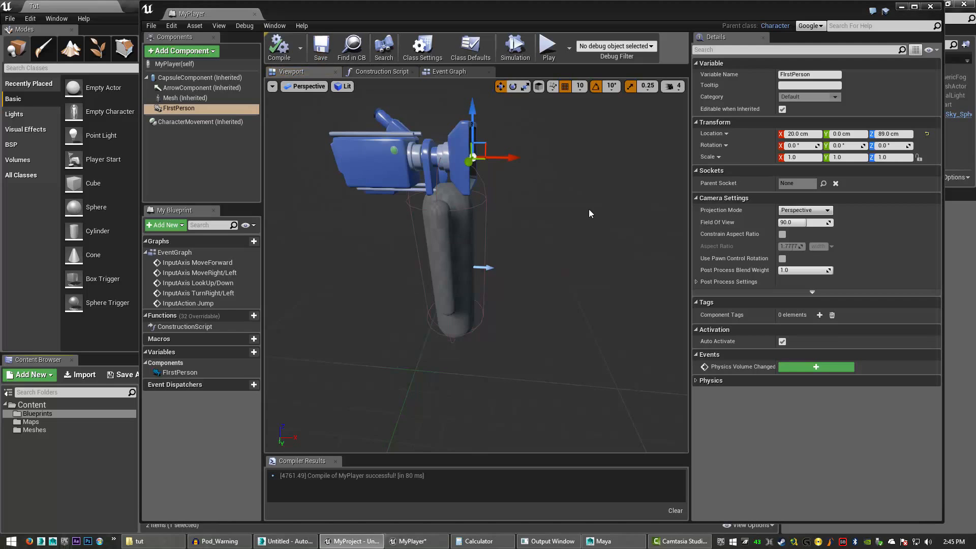
# Step: Play-test the Tut level twice to check the first-person view and its look controls, stopping each session
pyautogui.click(901, 8)
pyautogui.click(487, 41)
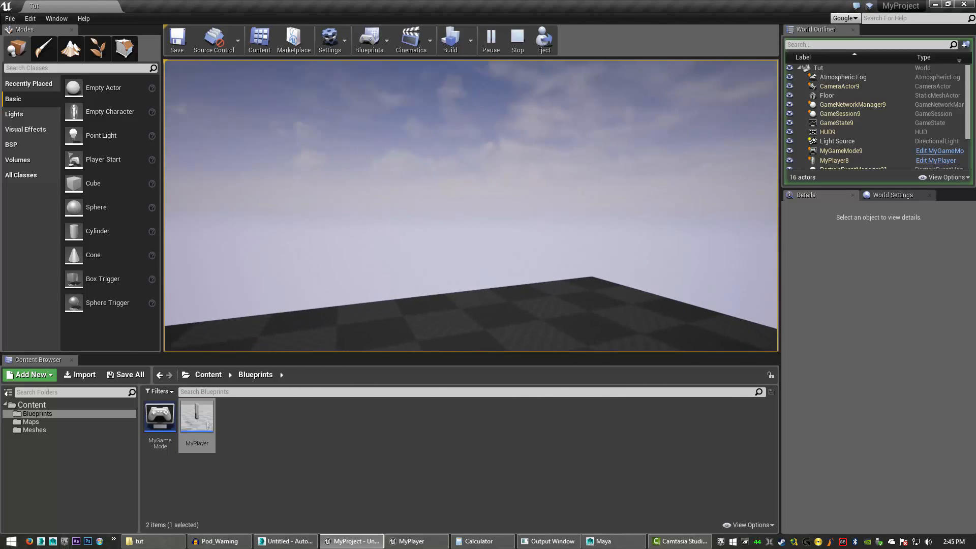
pyautogui.press('Escape')
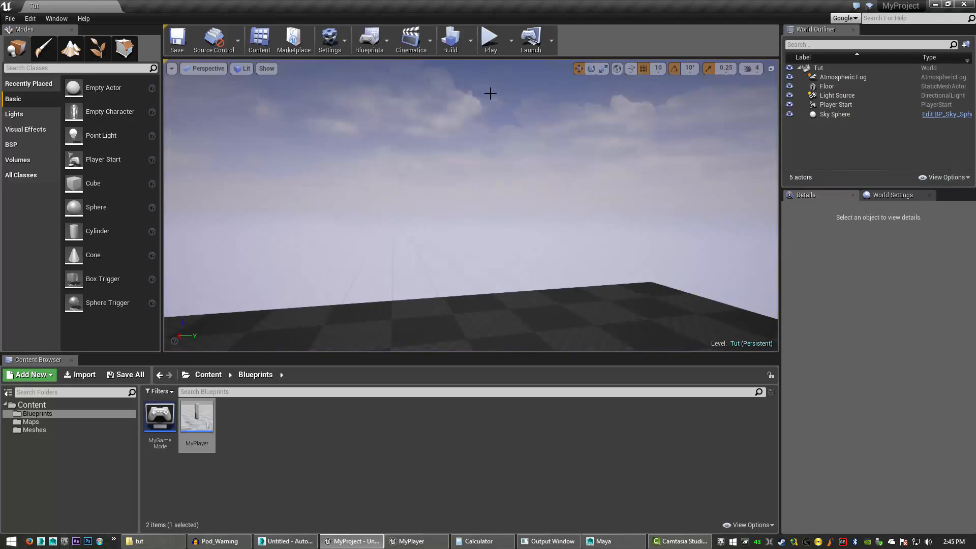
pyautogui.click(490, 39)
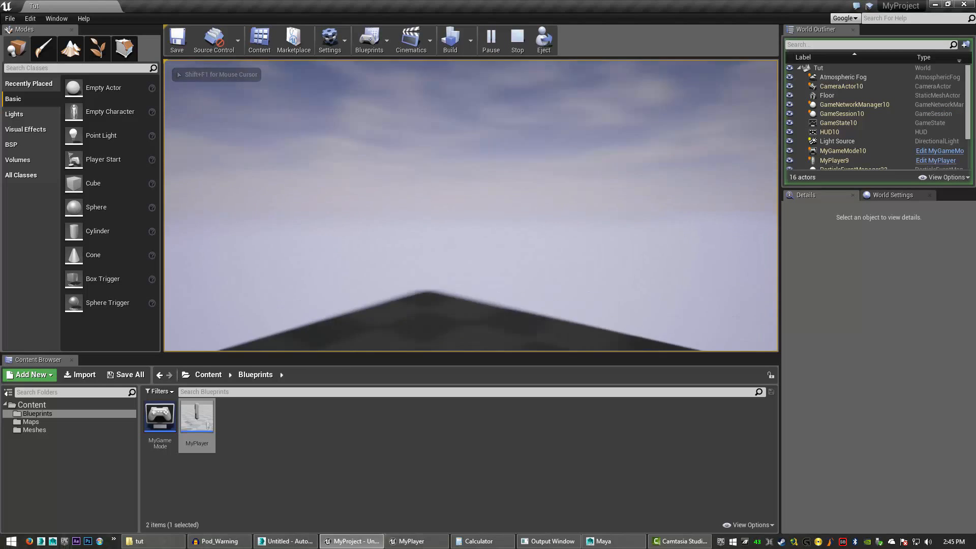
pyautogui.press('Escape')
# Step: Enable Use Pawn Control Rotation on the FIrstPerson camera in the MyPlayer blueprint, and compile and save it
pyautogui.click(411, 541)
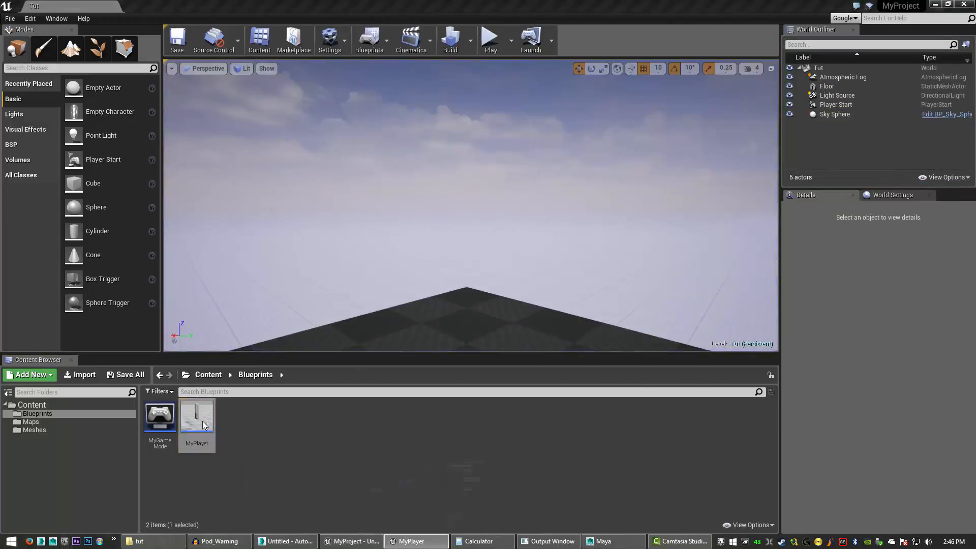
pyautogui.click(173, 109)
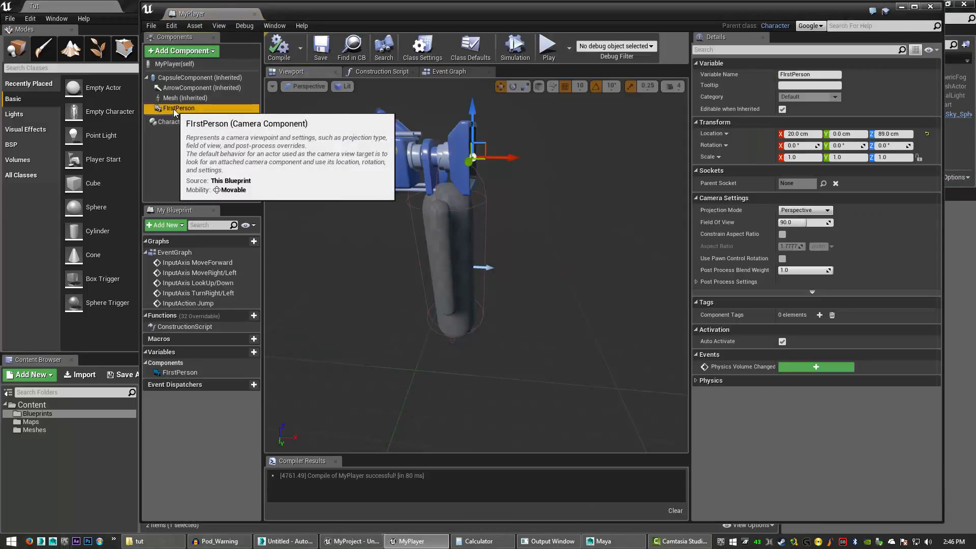
pyautogui.moveTo(389, 167); pyautogui.dragTo(396, 167)
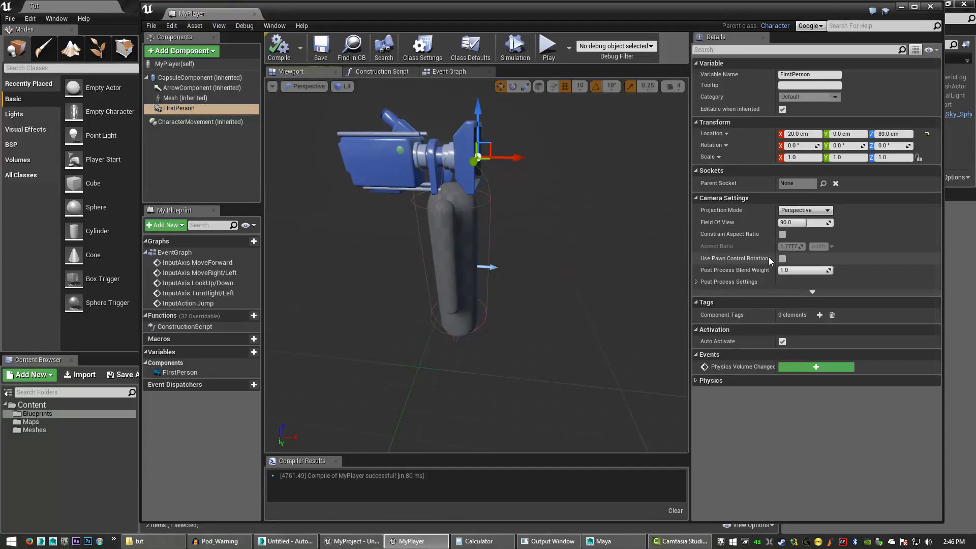
pyautogui.click(782, 259)
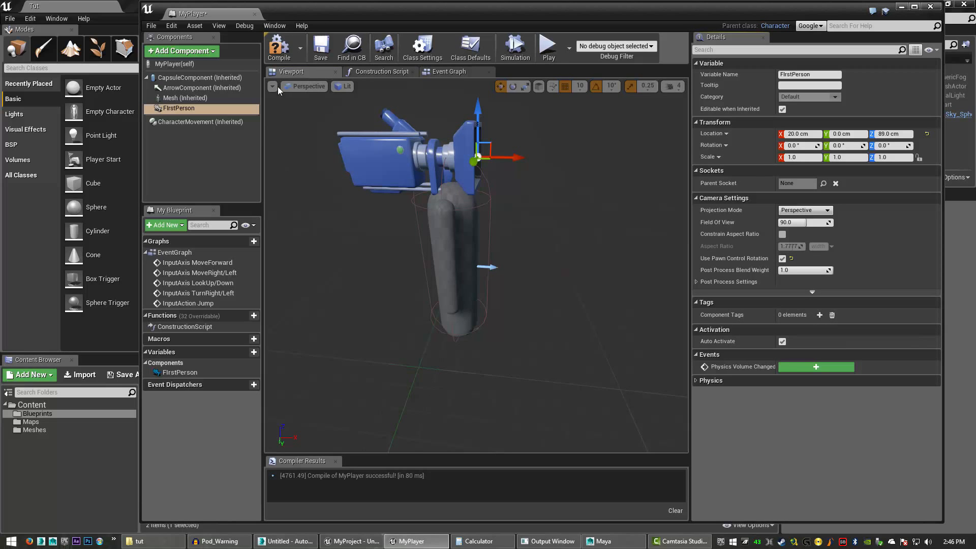
pyautogui.click(278, 48)
pyautogui.click(321, 49)
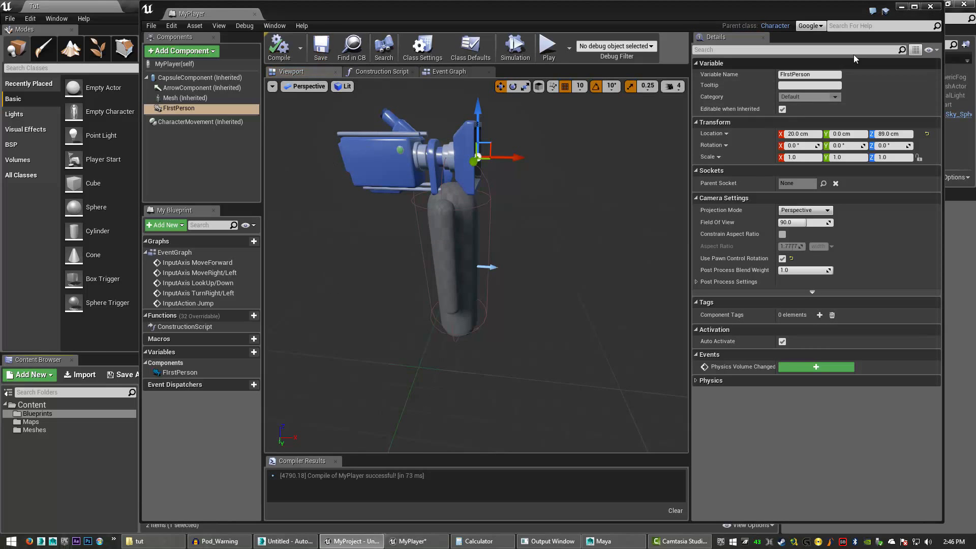
# Step: Play the Tut level again to test looking around with pawn control rotation enabled
pyautogui.click(900, 6)
pyautogui.click(492, 42)
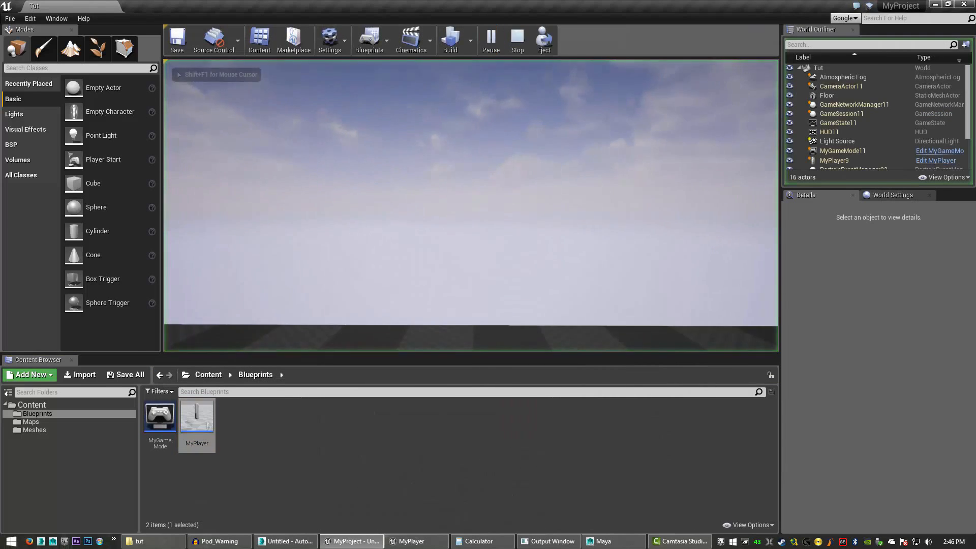